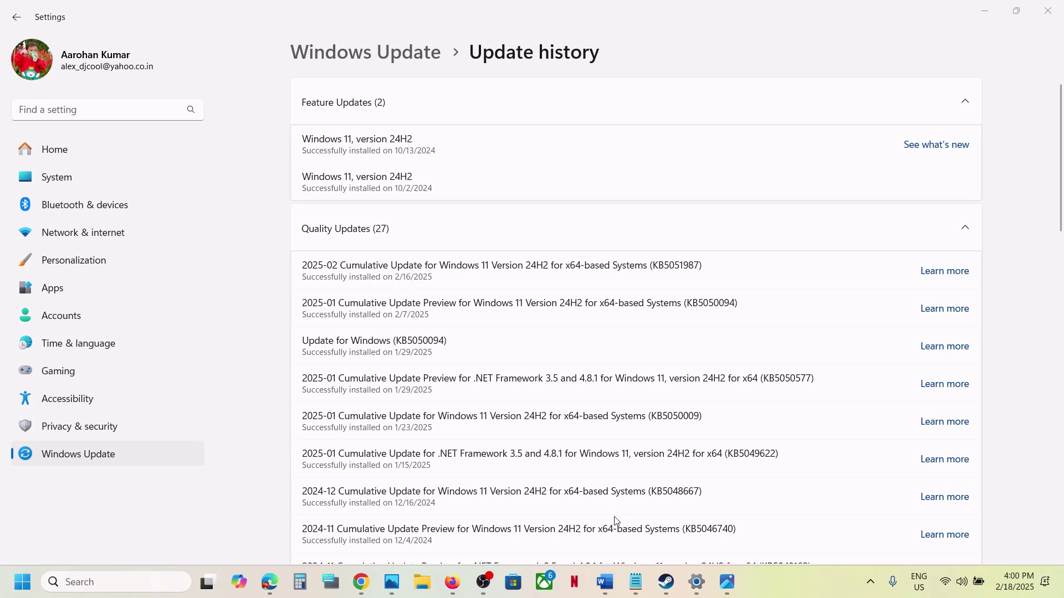
- View the 0xca020007 error image, select Step 1 in the notes, and search Windows for 'services'
left_click(729, 593)
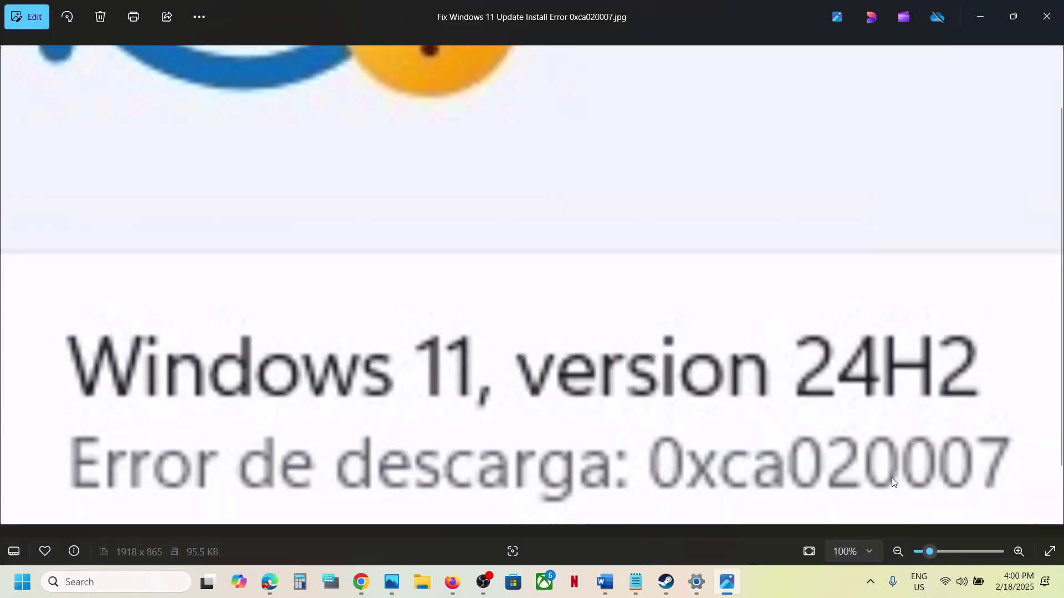
left_click(983, 13)
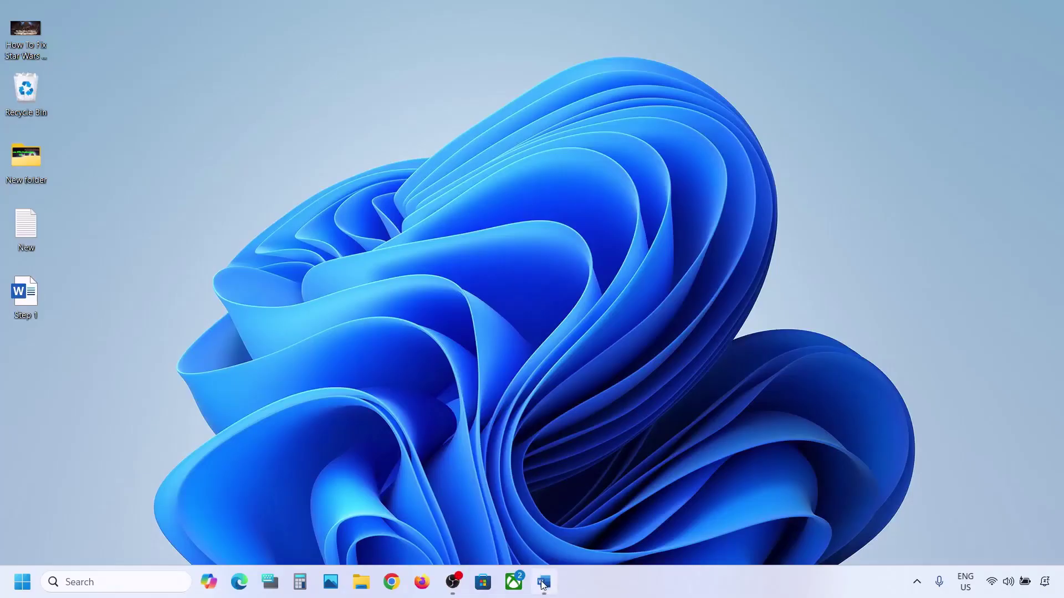
left_click(542, 583)
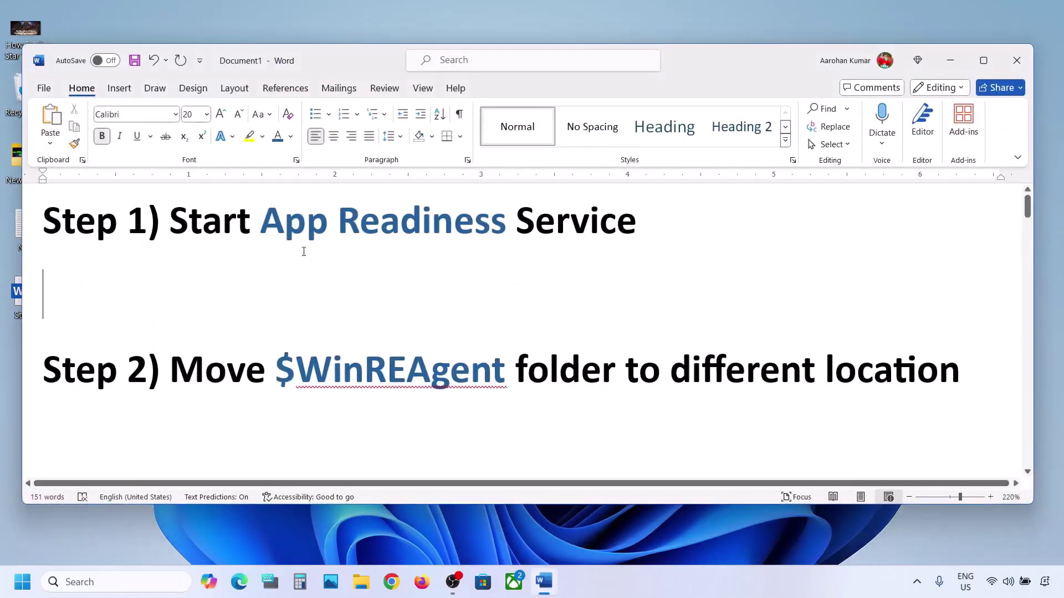
left_click_drag(170, 222, 539, 217)
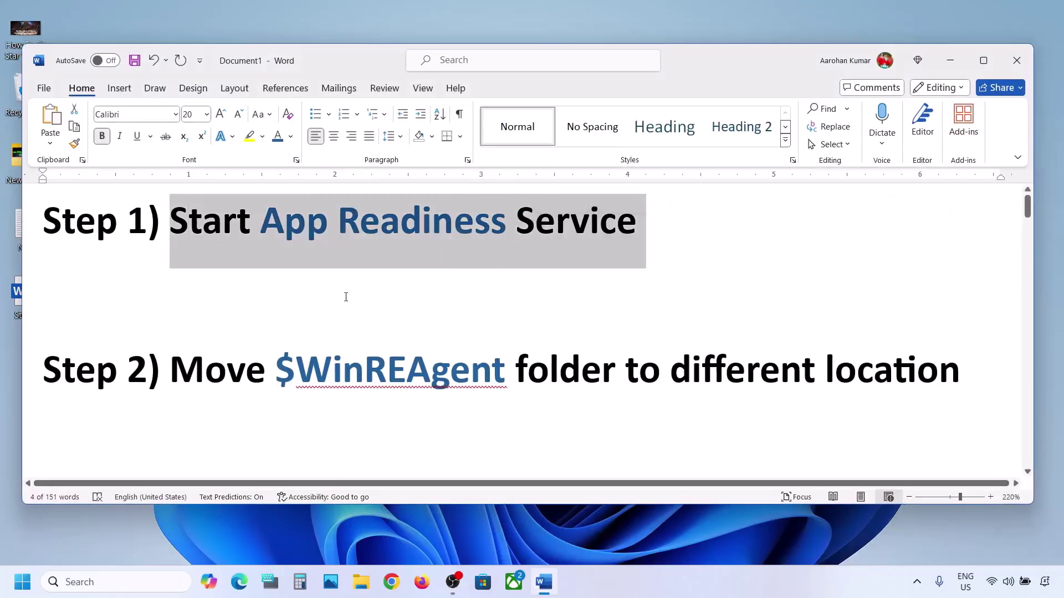
left_click(82, 581)
type("services")
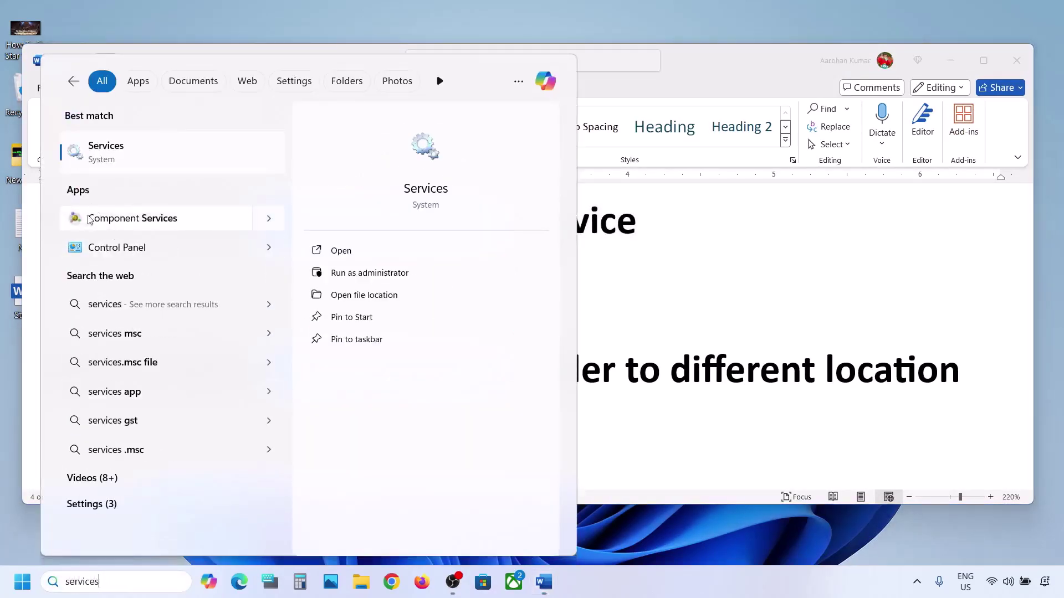
- Set the App Readiness service to Automatic startup and start it
left_click(130, 158)
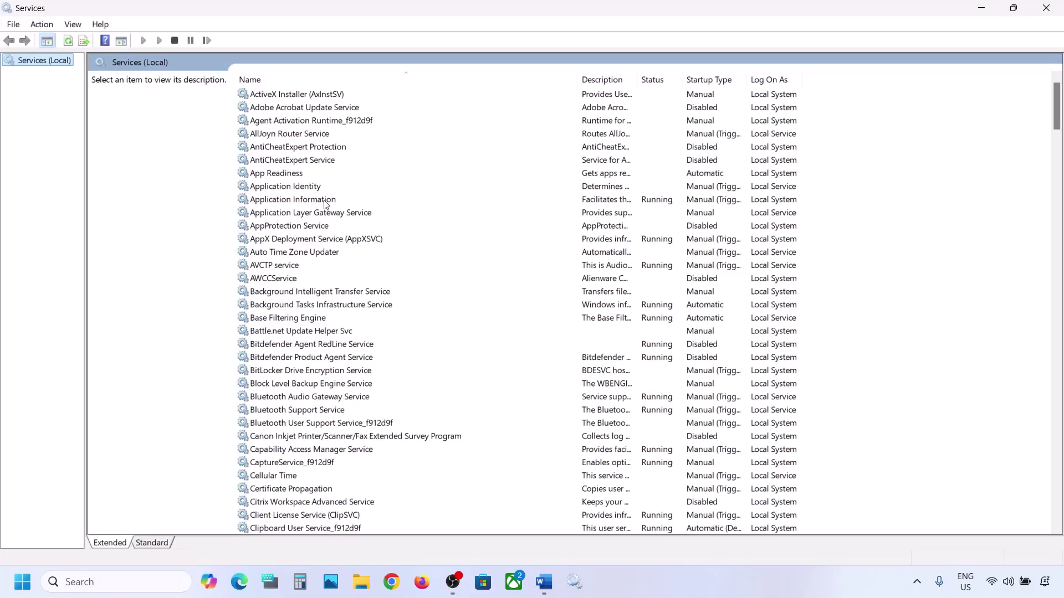
left_click(302, 174)
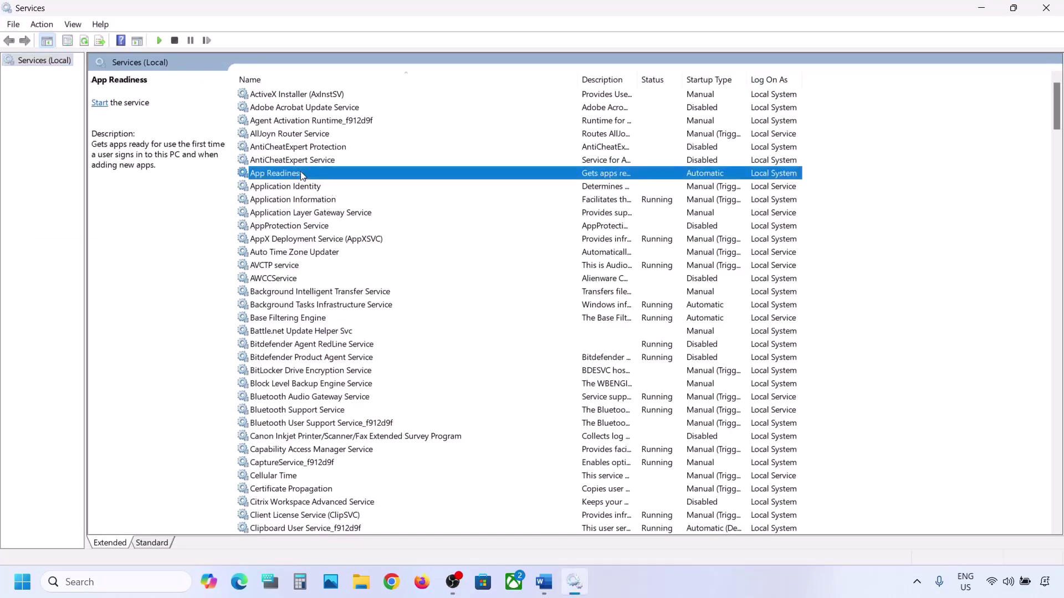
double_click(331, 177)
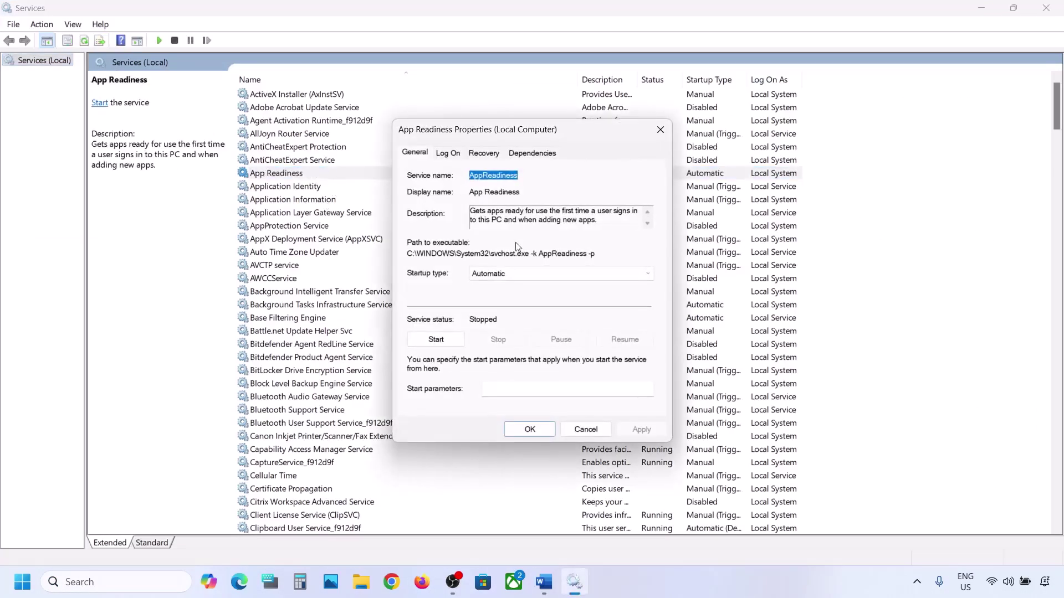
left_click(496, 275)
left_click(506, 295)
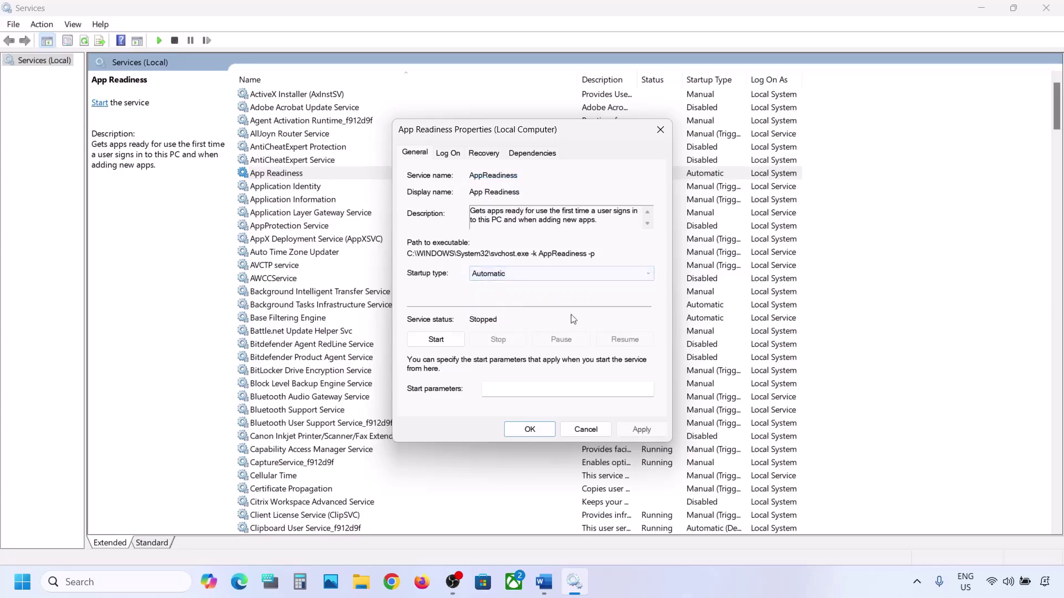
left_click(641, 429)
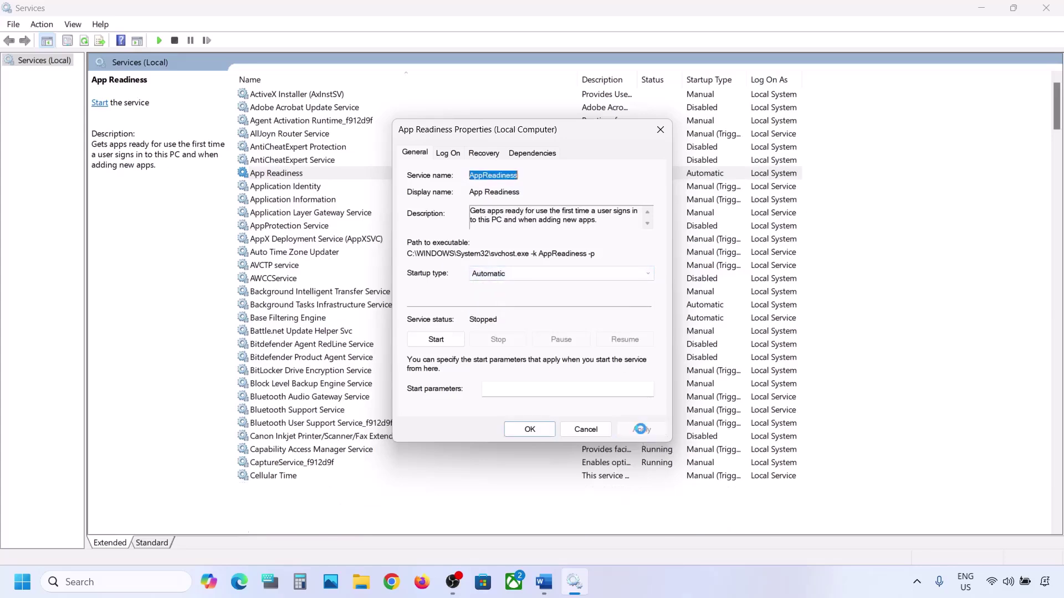
left_click(440, 342)
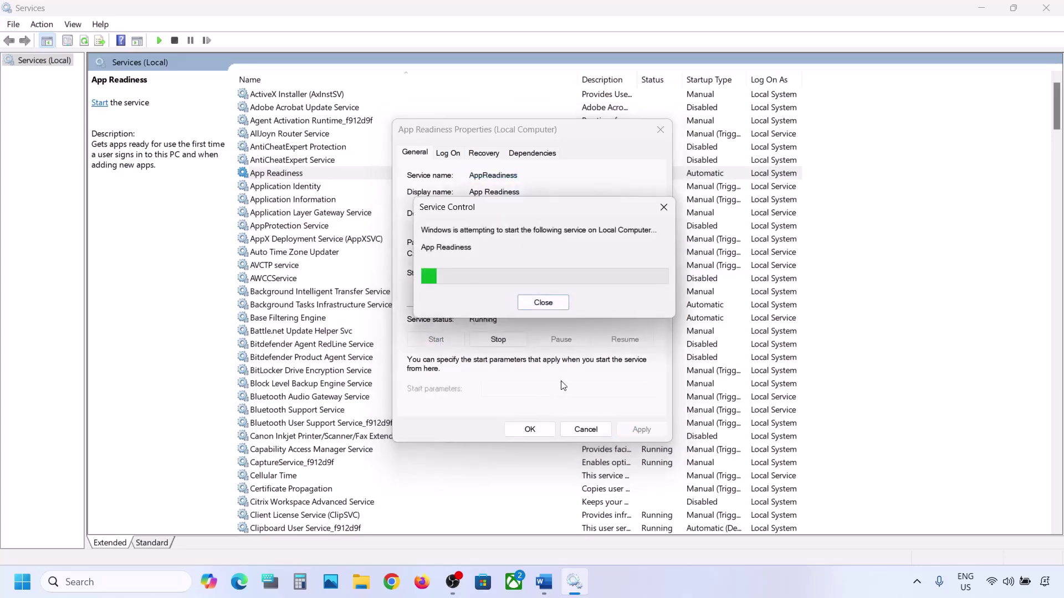
left_click(533, 430)
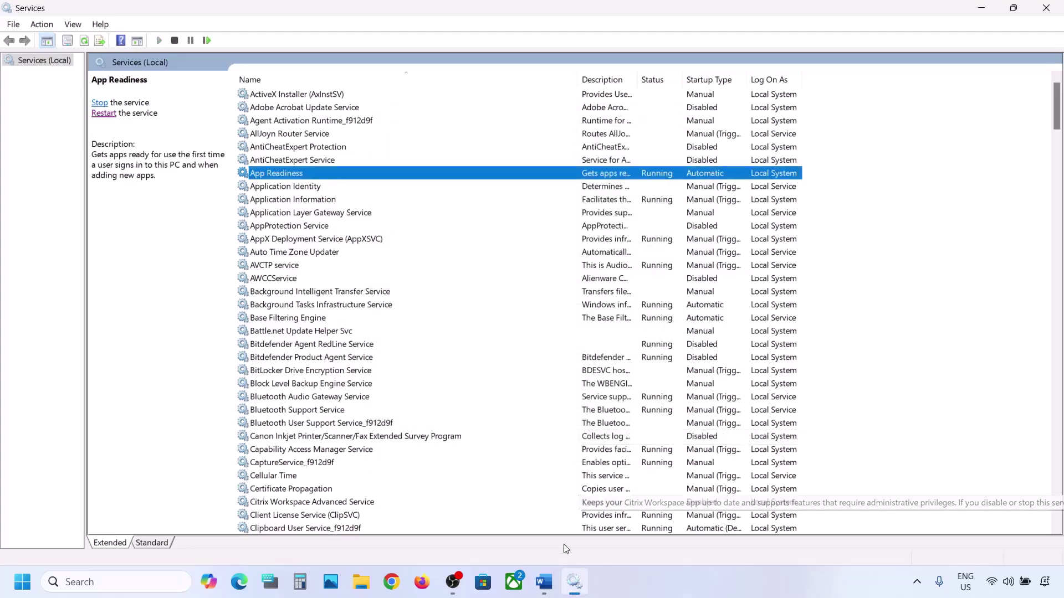
- Highlight the $WinREAgent folder name in Step 2 of the notes and bring up File Explorer
left_click(544, 582)
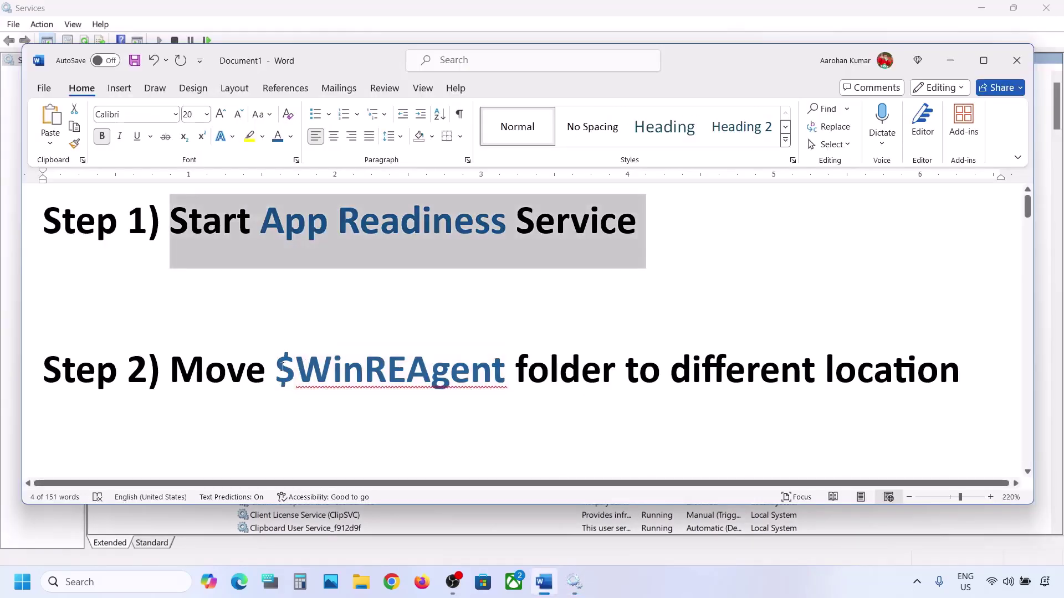
left_click_drag(277, 369, 513, 373)
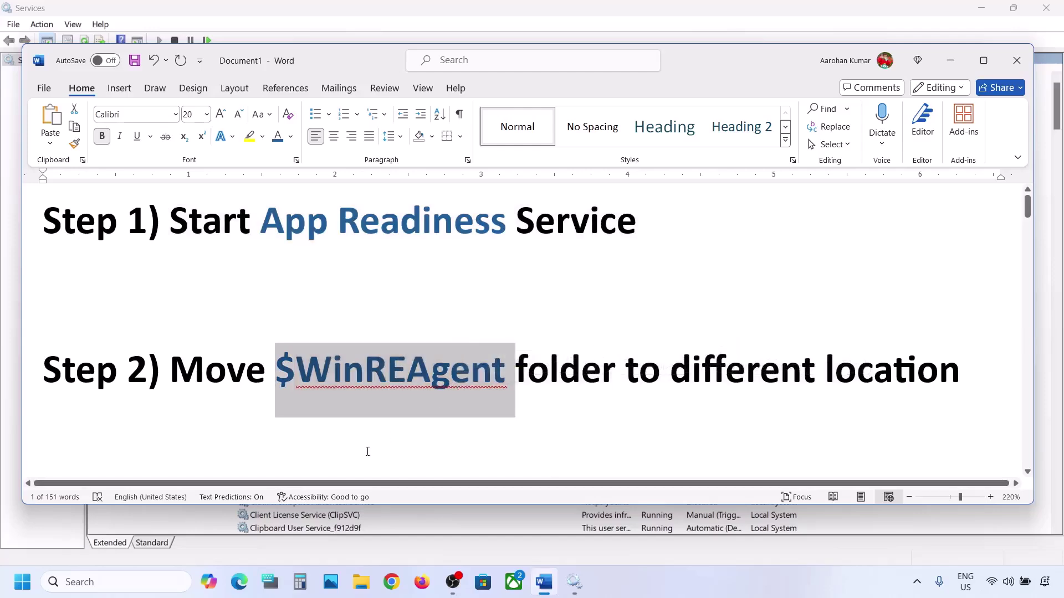
left_click(361, 582)
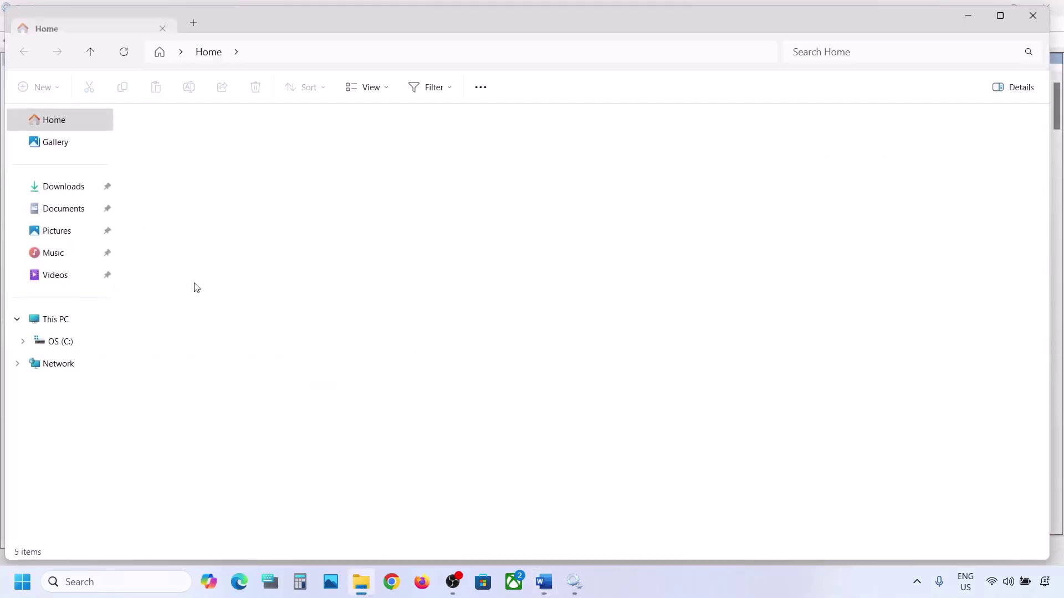
- Open the OS (C:) drive in This PC with hidden items shown
left_click(73, 321)
left_click(215, 155)
double_click(215, 155)
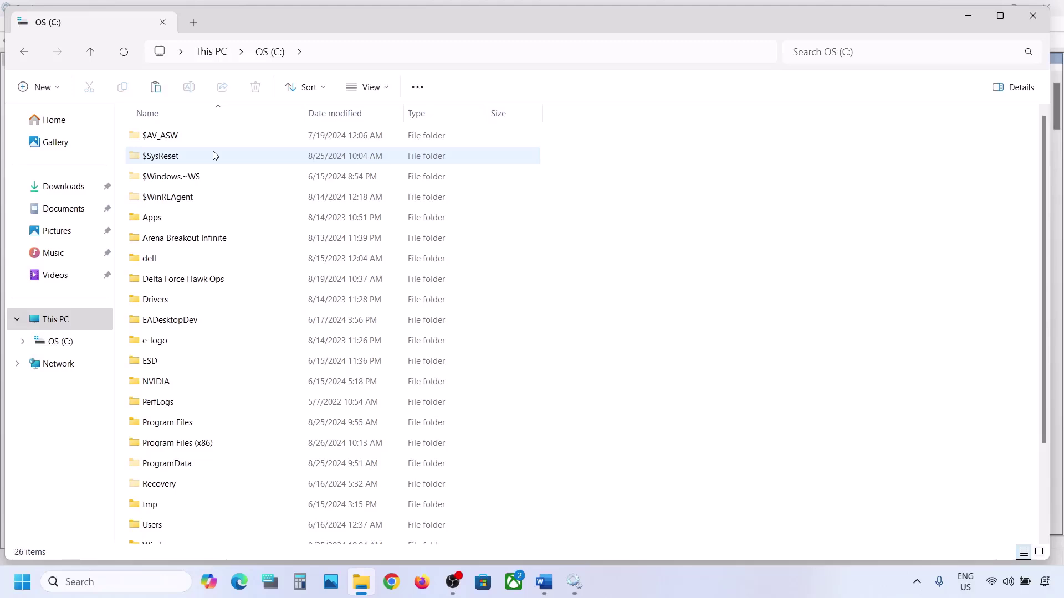
left_click(180, 201)
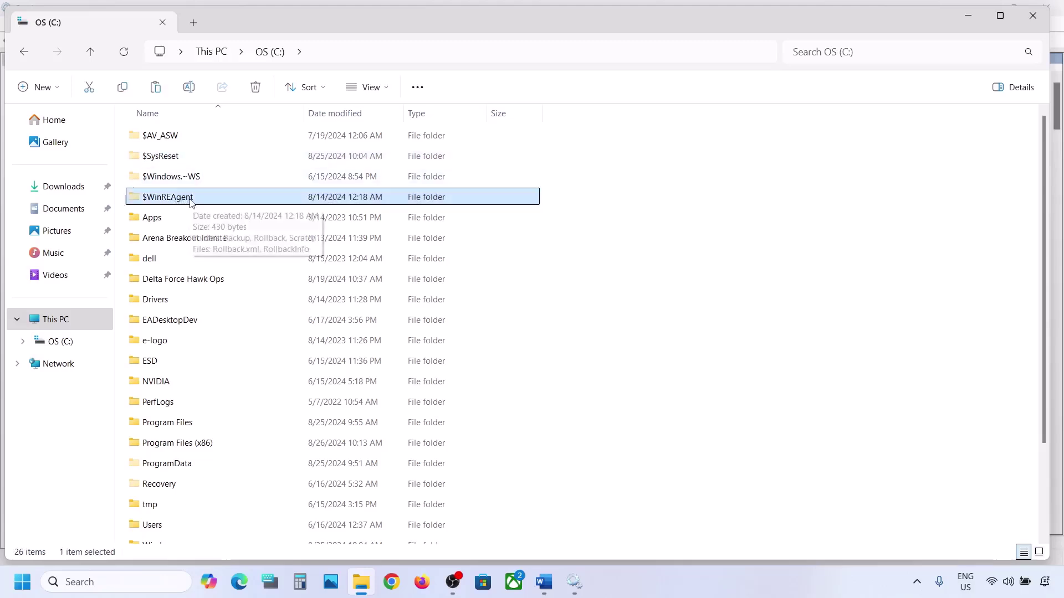
left_click(368, 87)
mouse_move(391, 349)
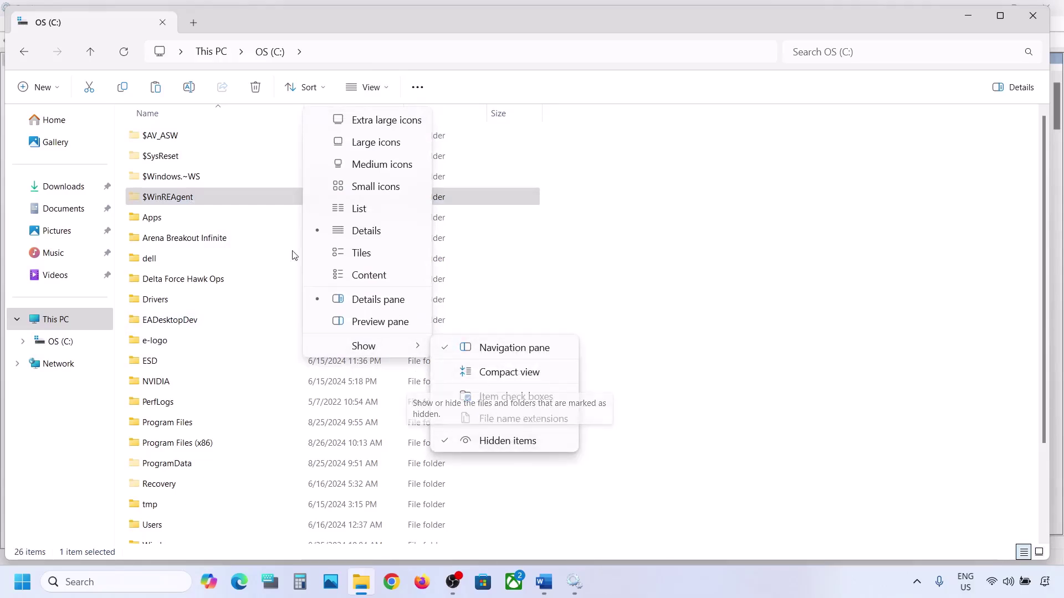
left_click(173, 199)
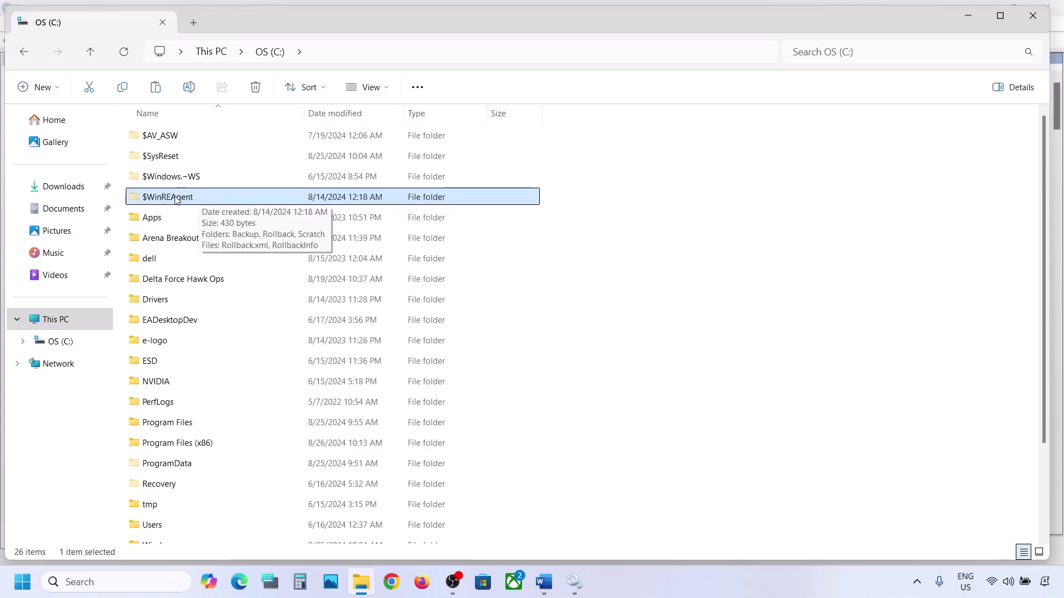
- Copy the $WinREAgent folder and switch to the desktop
right_click(175, 200)
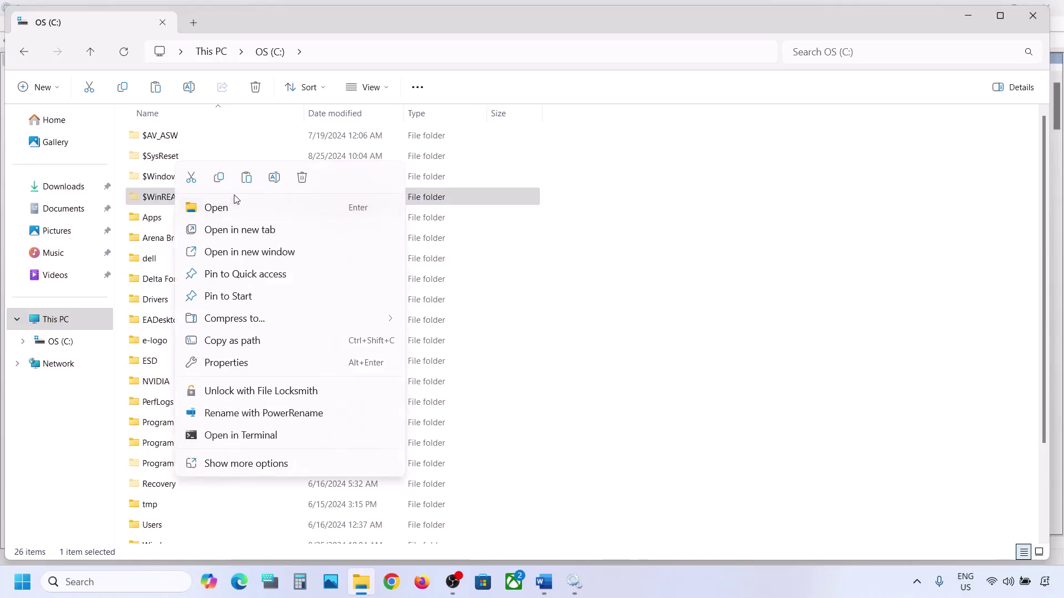
left_click(220, 181)
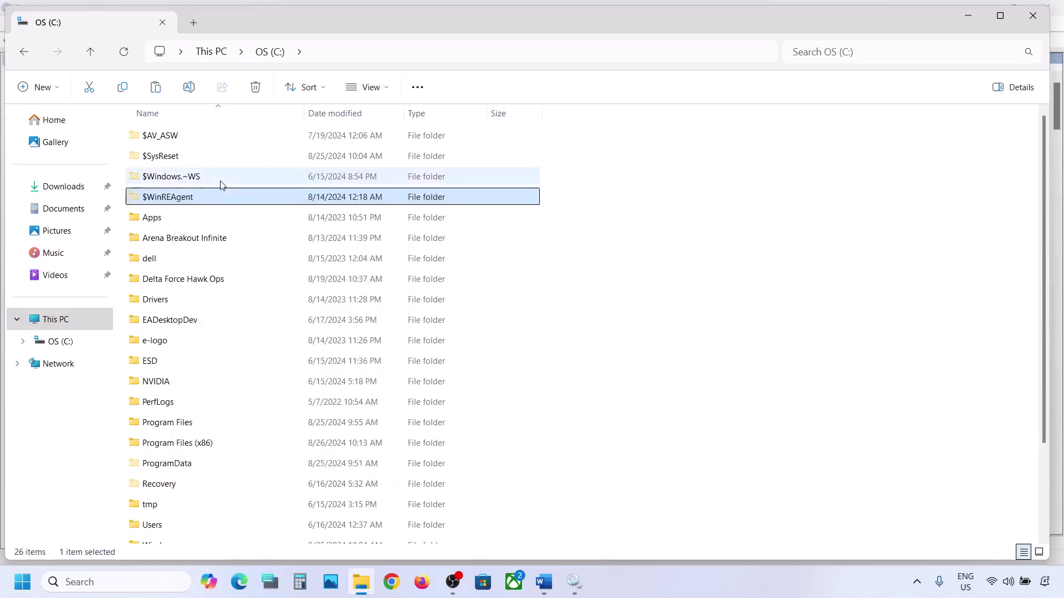
key("super+d")
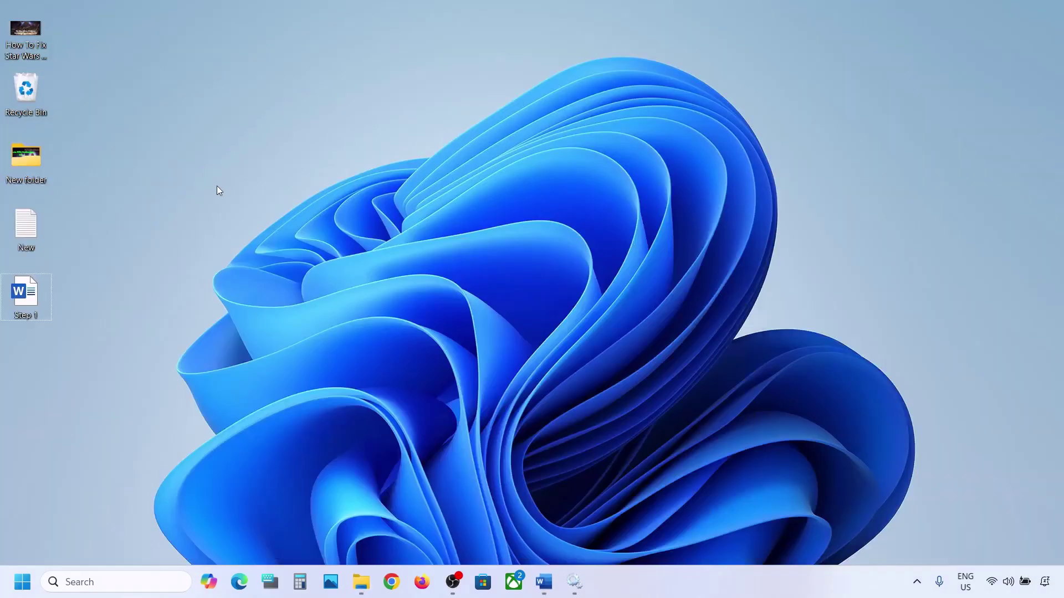
- Paste $WinREAgent onto the desktop and delete the original folder from drive C:
key("ctrl+v")
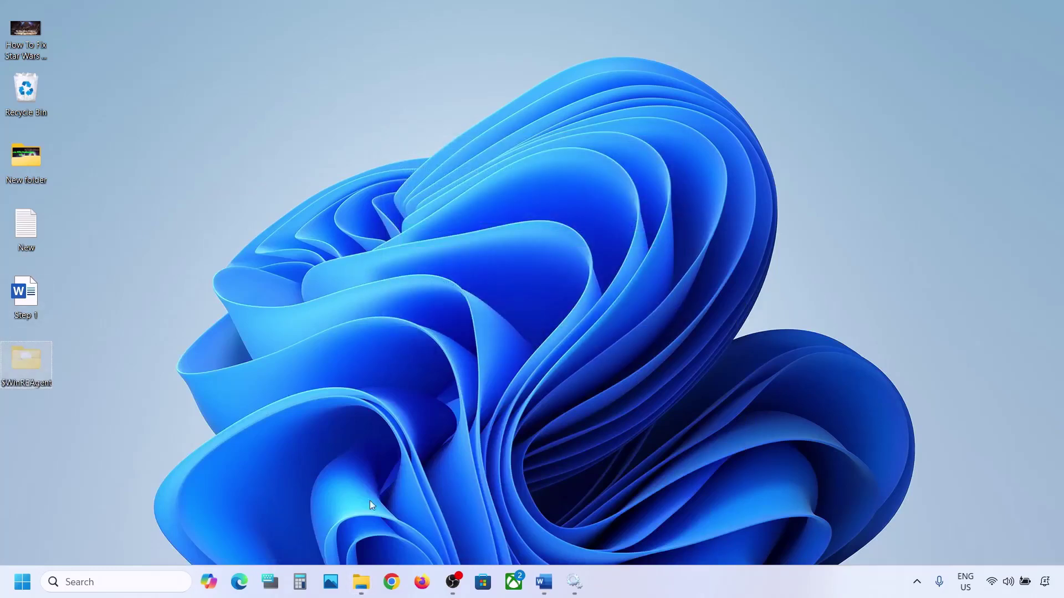
left_click(360, 581)
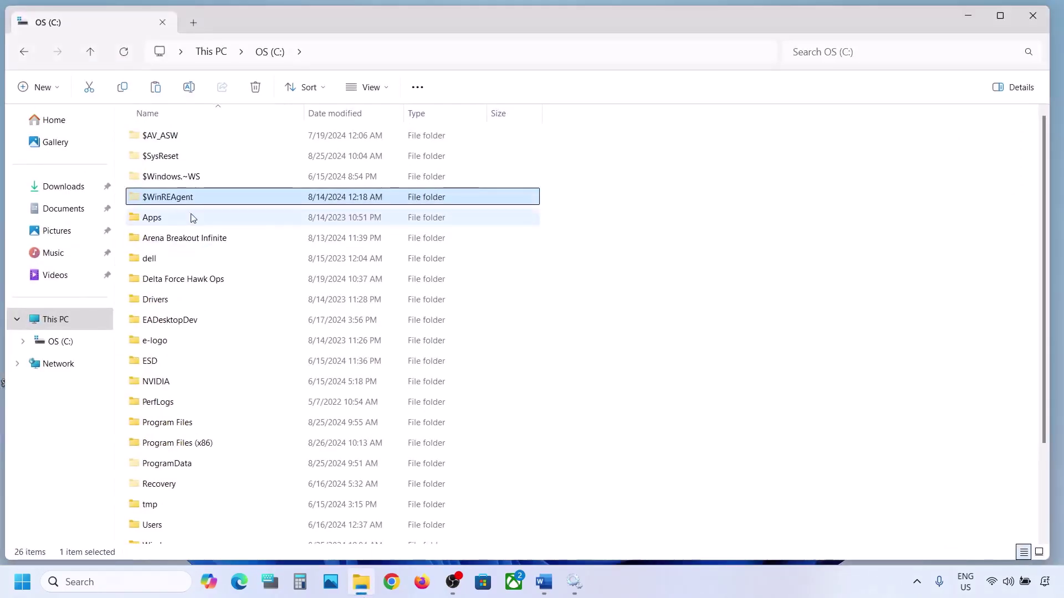
right_click(178, 198)
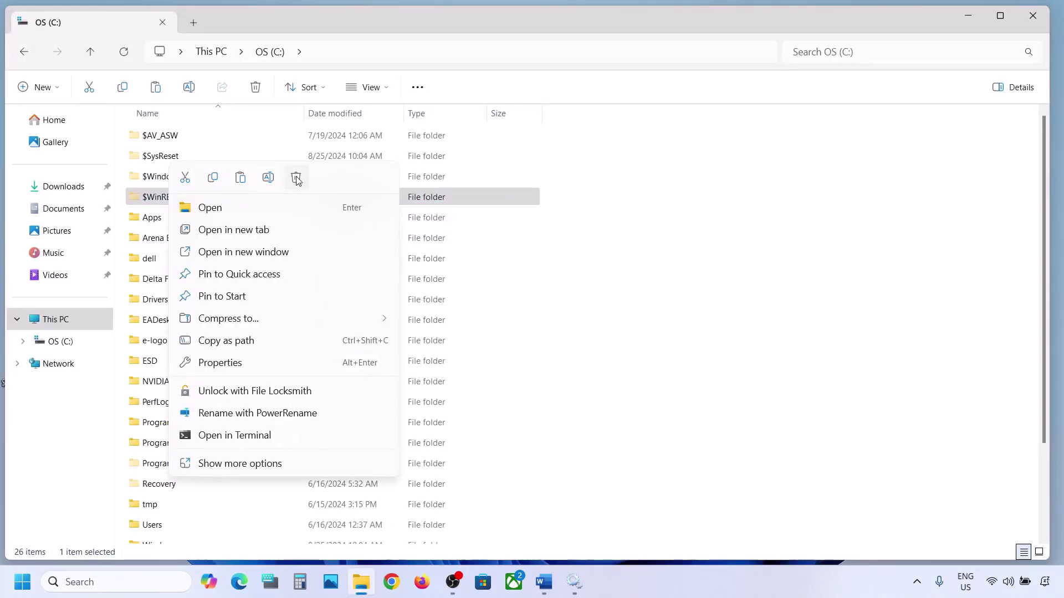
left_click(296, 177)
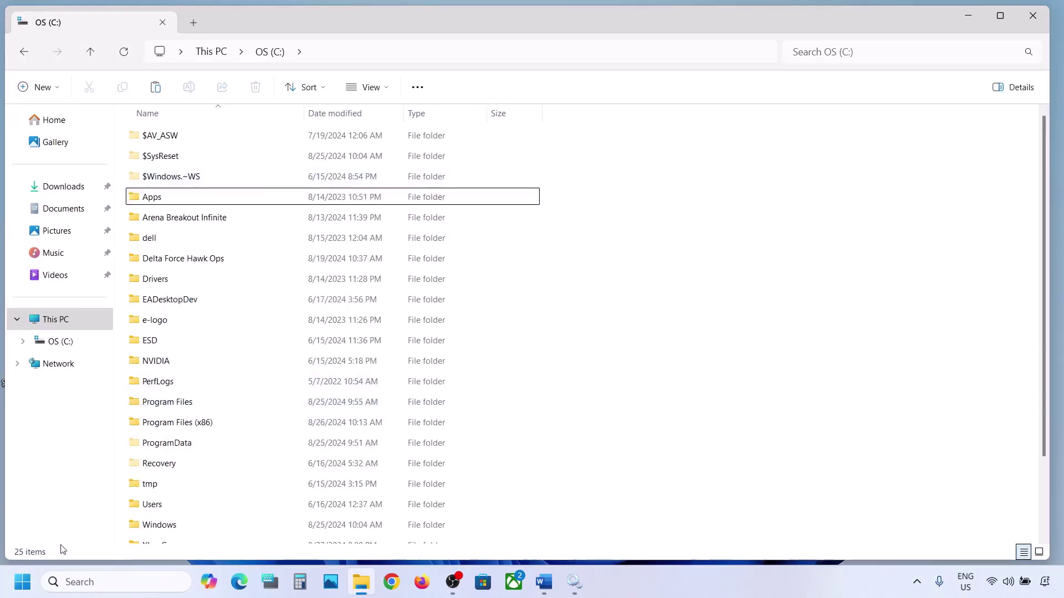
- Check the Windows Update page in Settings, then minimize all windows back to the desktop
key("super+i")
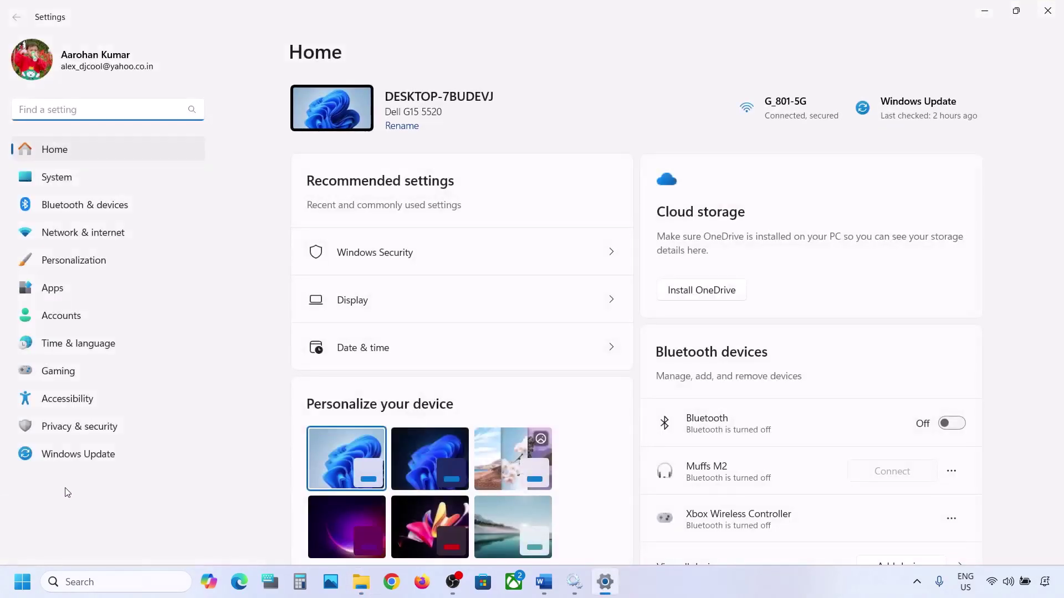
left_click(80, 456)
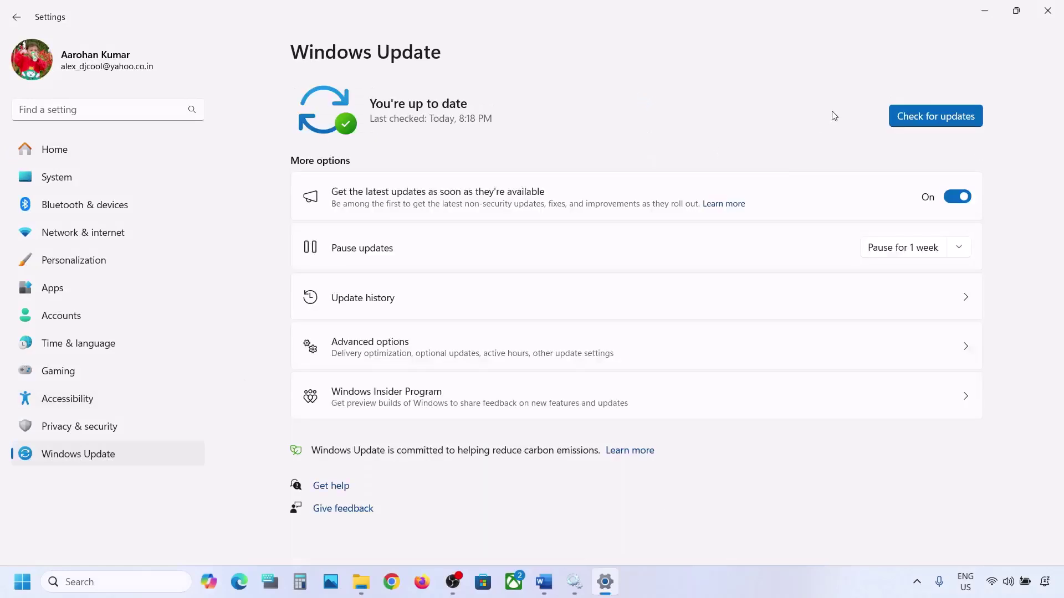
left_click(993, 7)
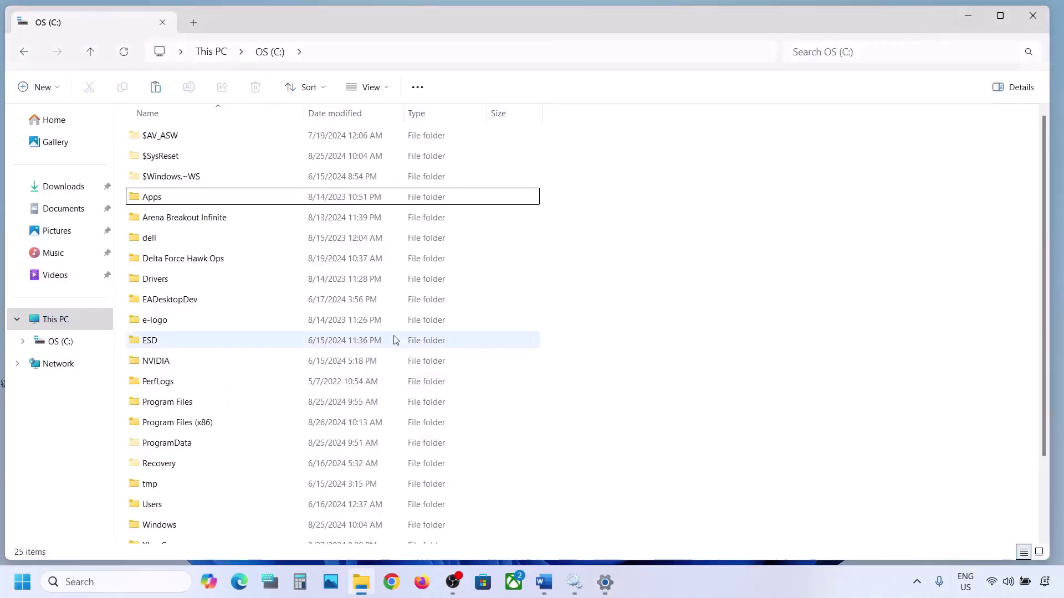
left_click(966, 14)
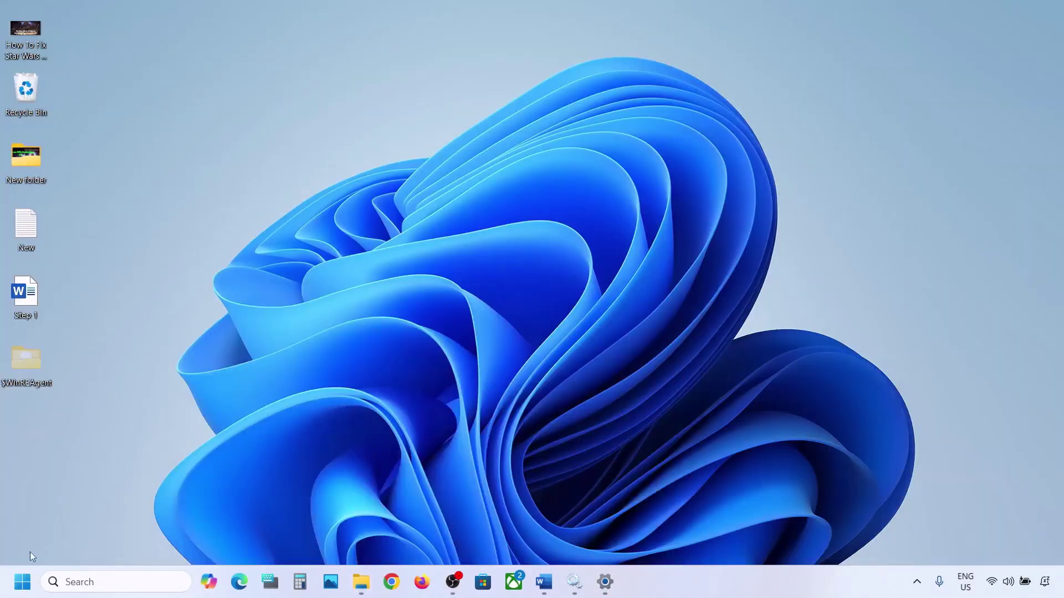
left_click(22, 582)
left_click(402, 534)
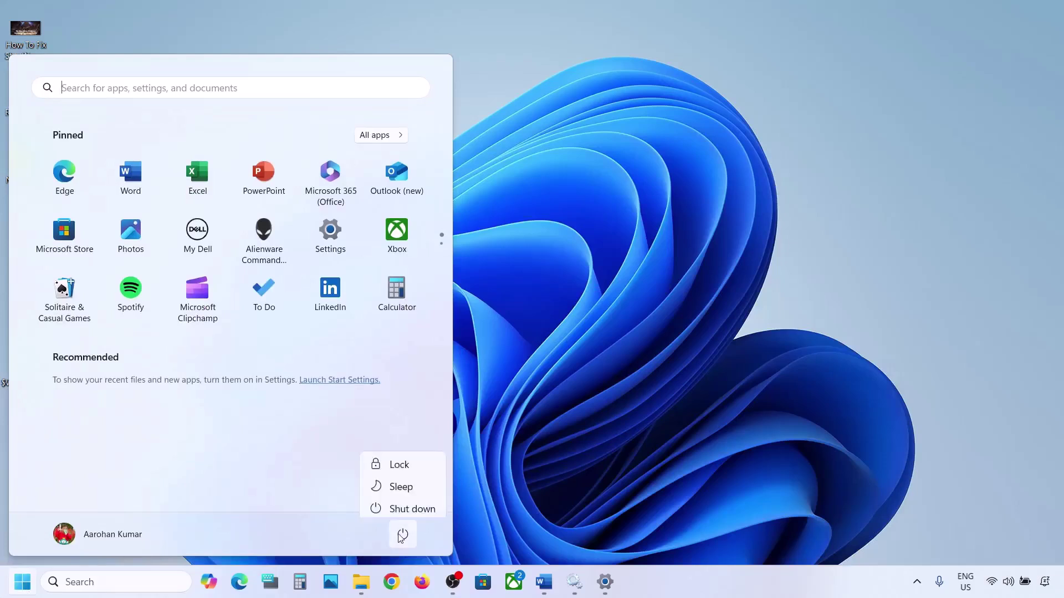
left_click(583, 407)
left_click(583, 408)
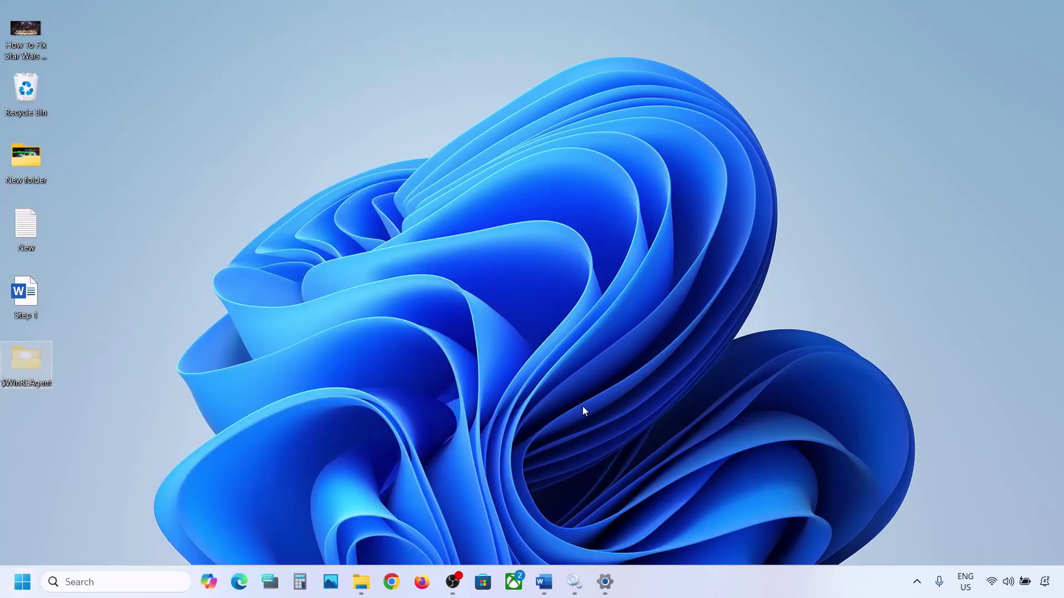
- Cut $WinREAgent from the desktop and paste it back into the OS (C:) drive
right_click(25, 361)
left_click(41, 373)
left_click(368, 591)
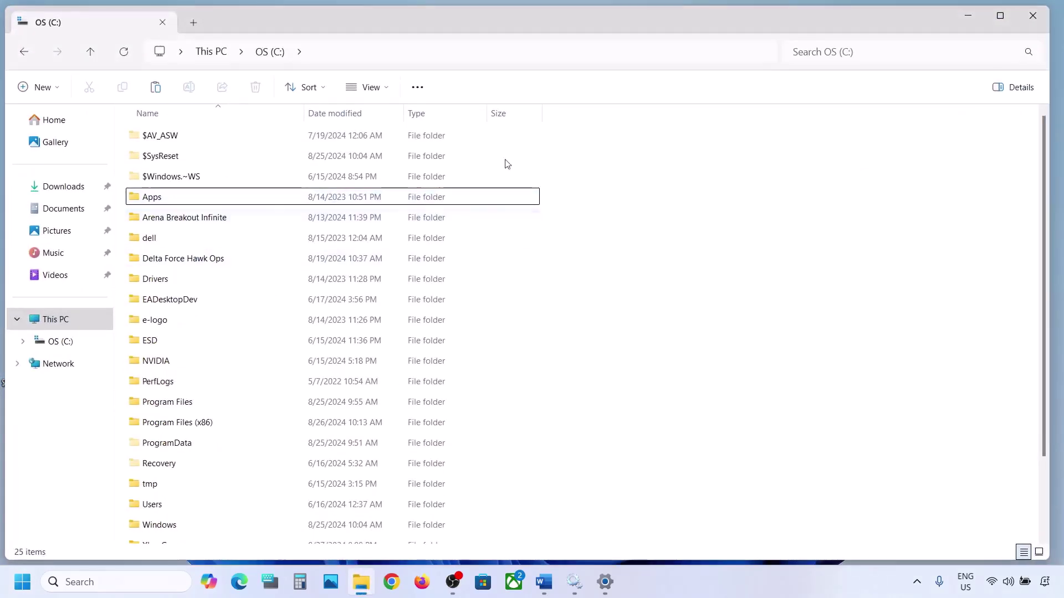
key("ctrl+v")
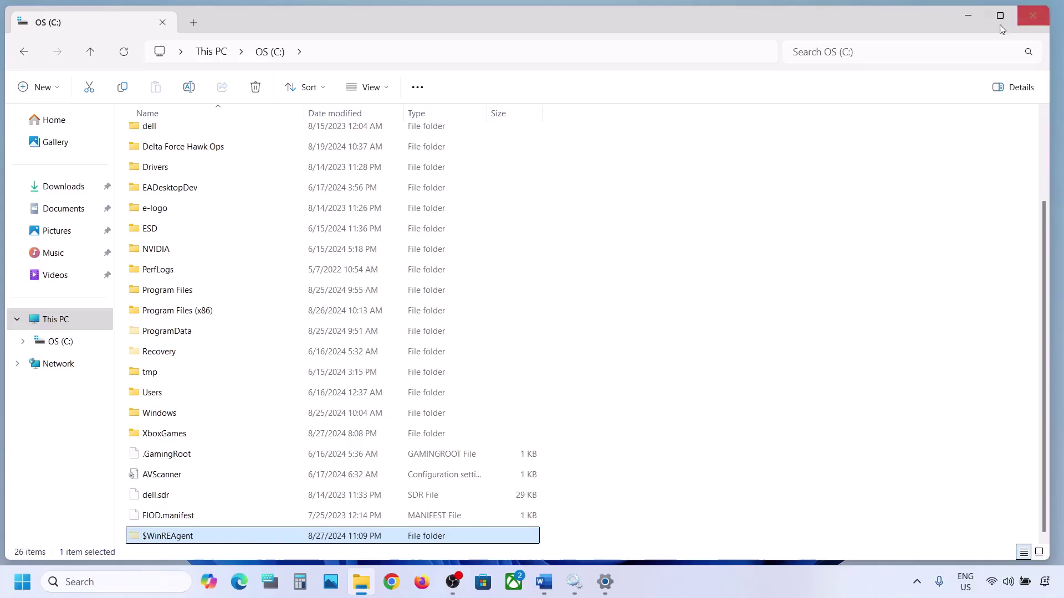
left_click(964, 18)
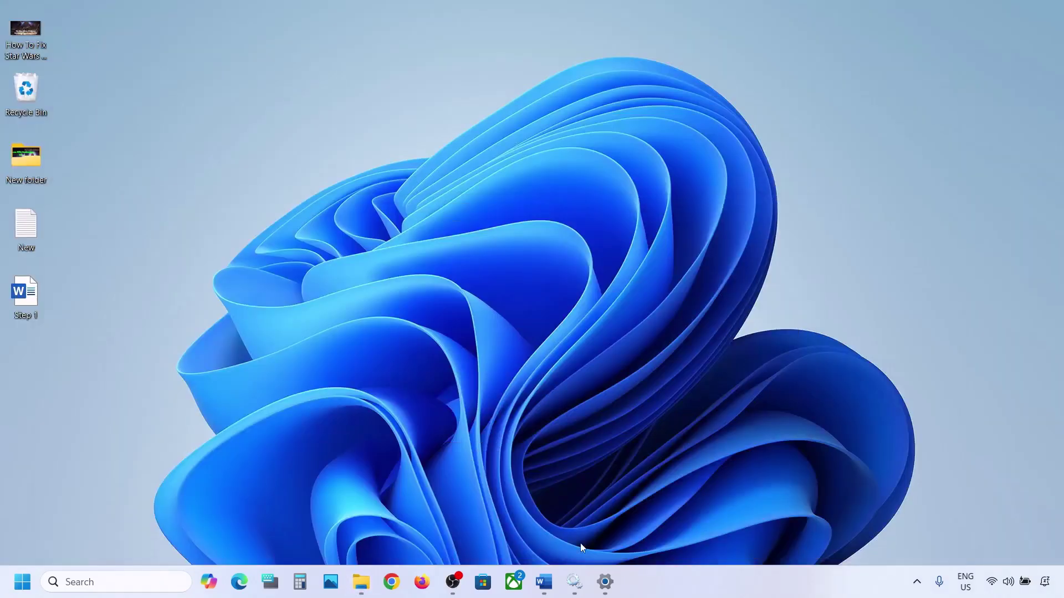
- Scroll the Word notes to Step 3 and select its instruction text
left_click(544, 582)
scroll(338, 326, "down", 2)
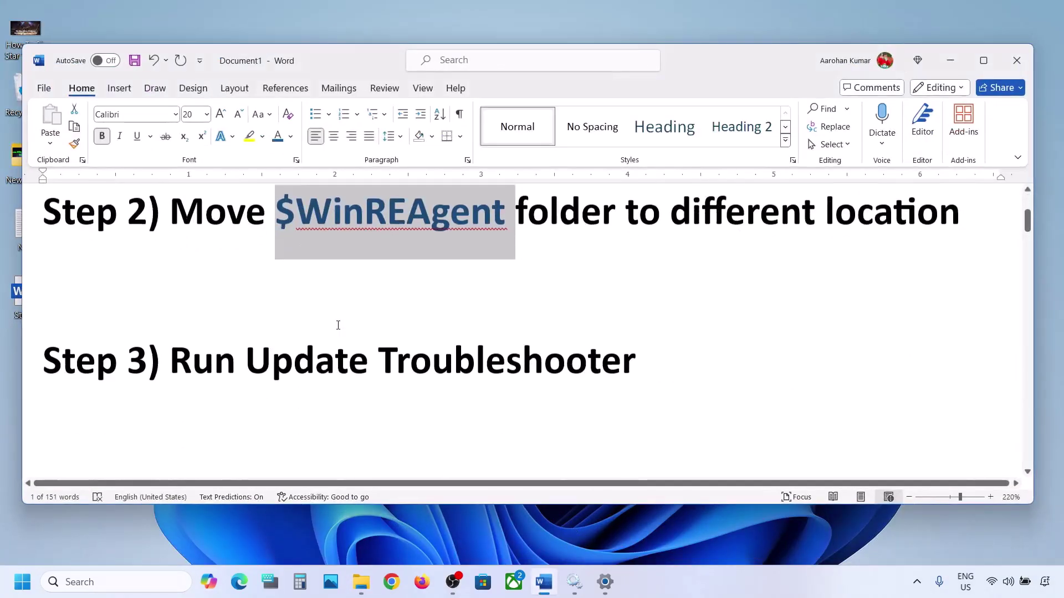
scroll(338, 325, "down", 1)
left_click_drag(636, 319, 169, 318)
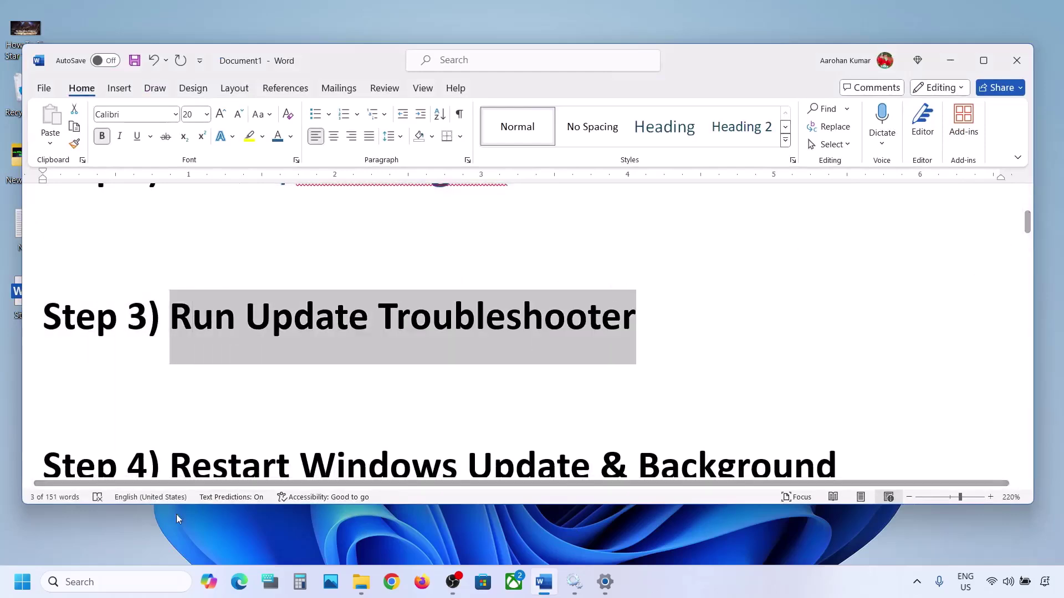
left_click(22, 582)
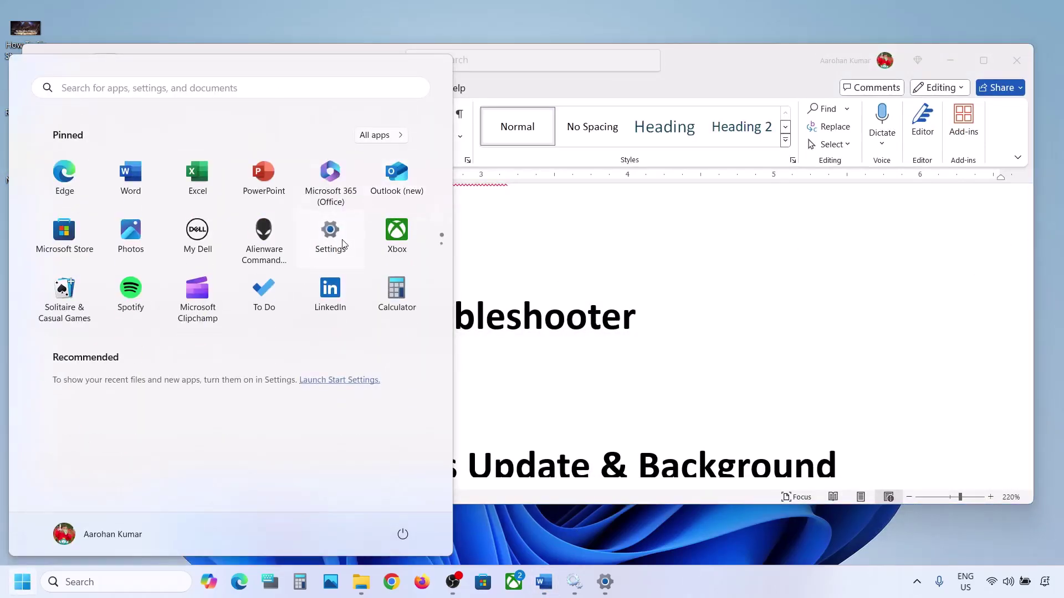
- Run the Windows Update troubleshooter from System > Troubleshoot > Other troubleshooters
left_click(344, 245)
left_click(97, 178)
scroll(401, 269, "down", 5)
left_click(372, 403)
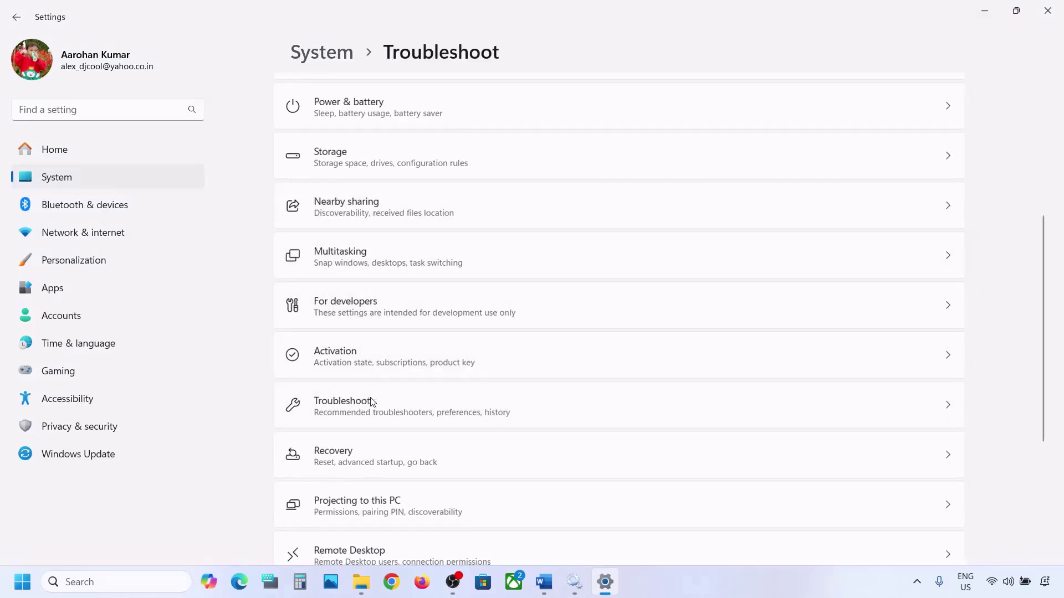
left_click(380, 234)
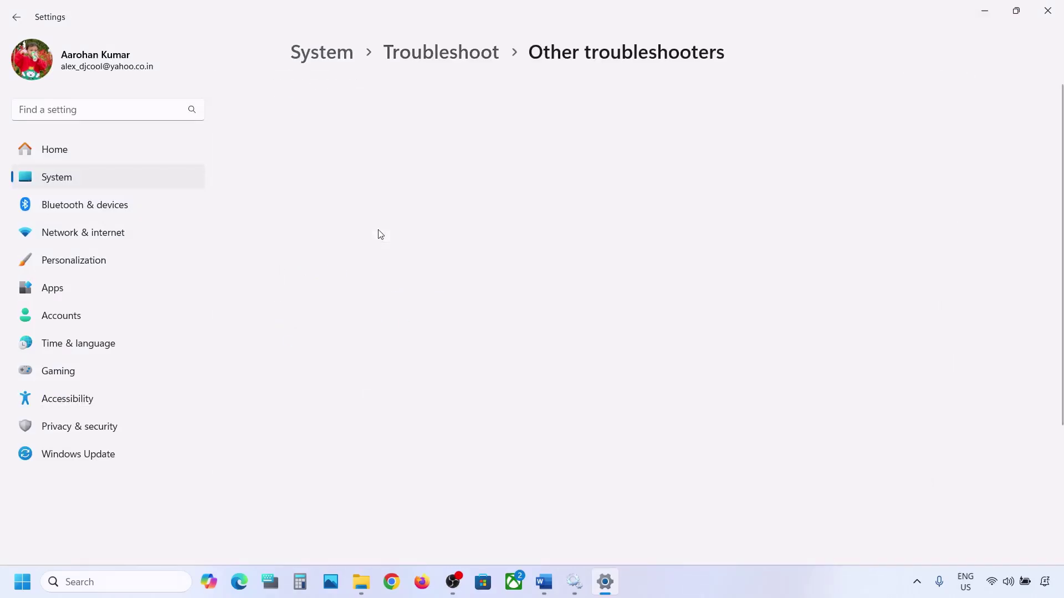
scroll(380, 234, "down", 1)
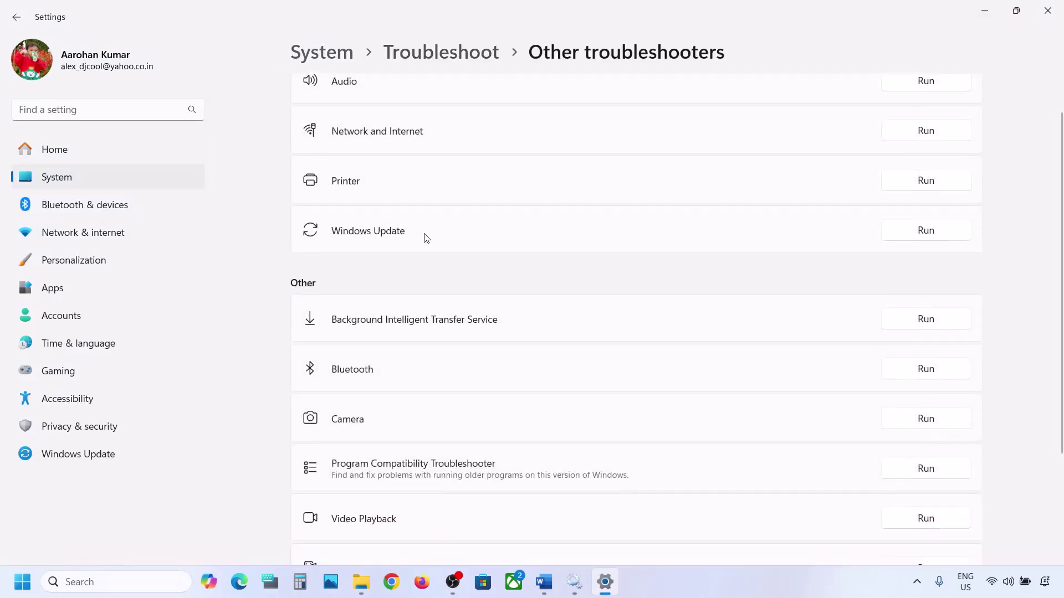
left_click(927, 232)
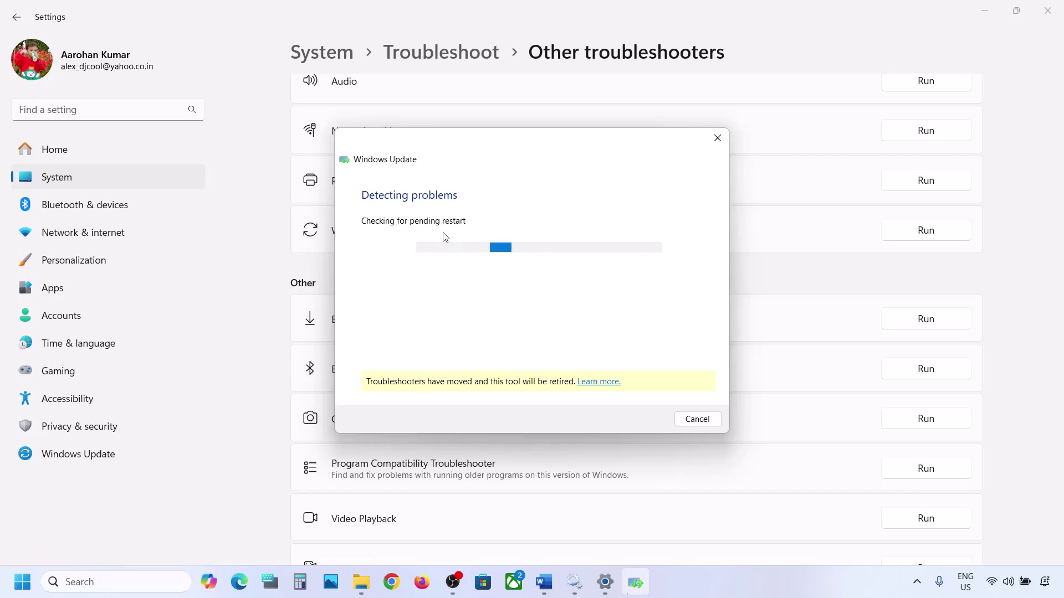
left_click(543, 581)
- Highlight the Step 4 note on restarting Windows Update and BITS, then open Windows search
scroll(381, 358, "down", 3)
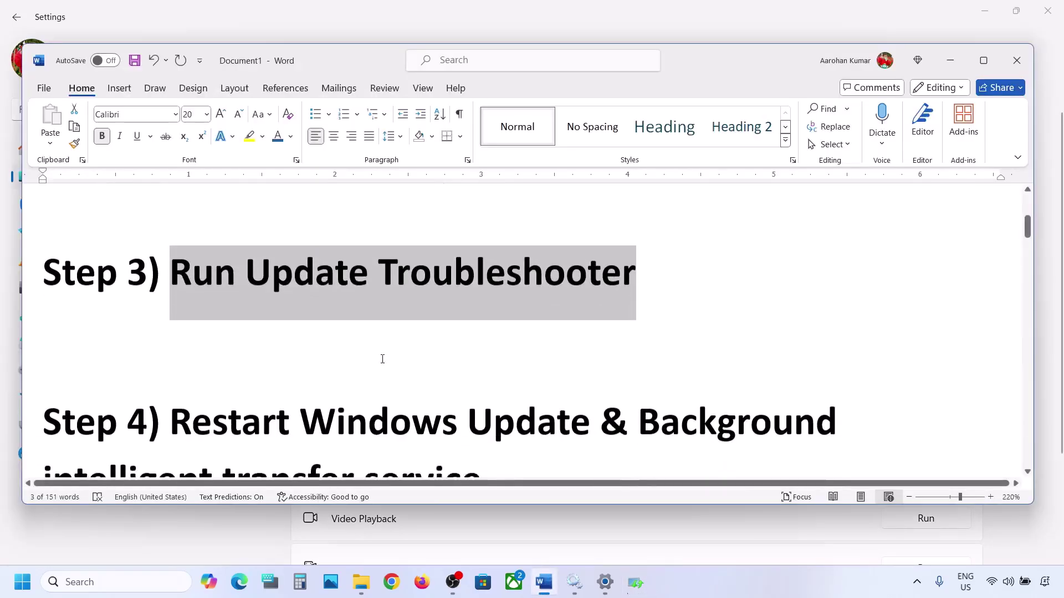
left_click_drag(175, 311, 458, 362)
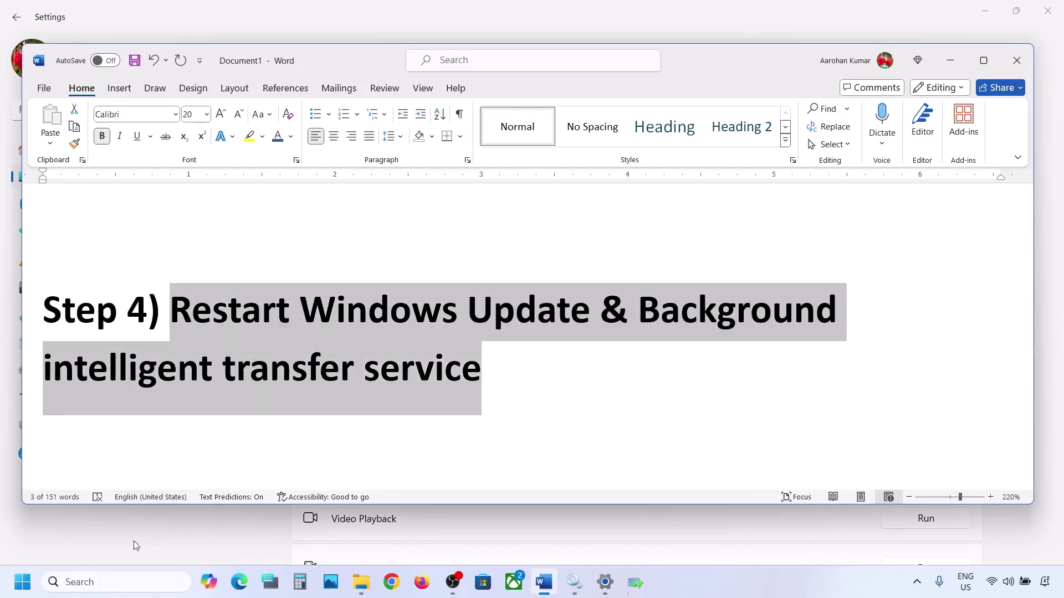
left_click(94, 581)
- Open Services and keep the Windows Update service's startup type on Automatic
type("servic")
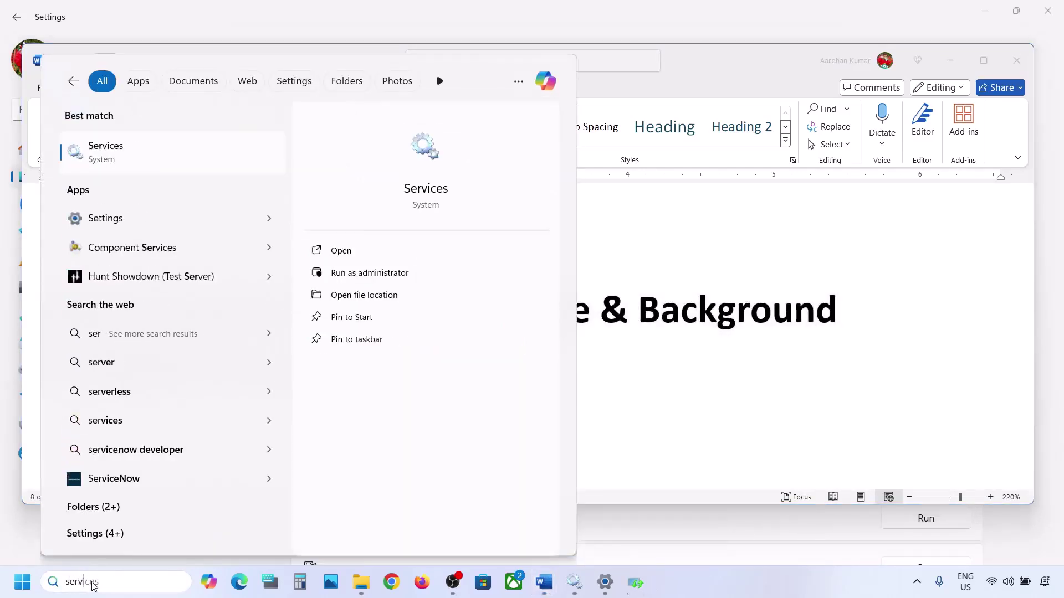
type("es")
key("Return")
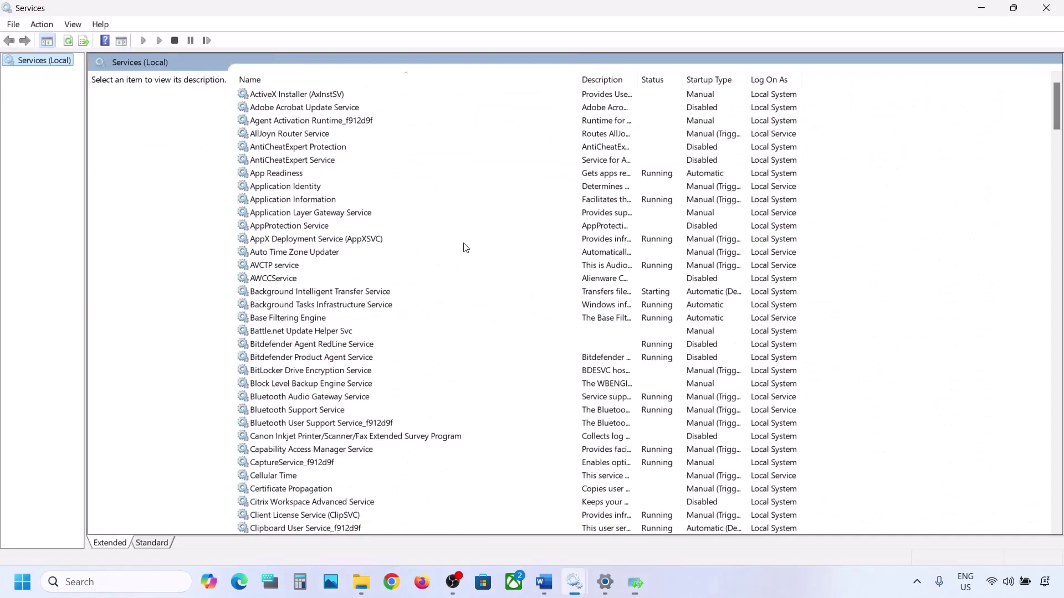
left_click(307, 318)
key("w")
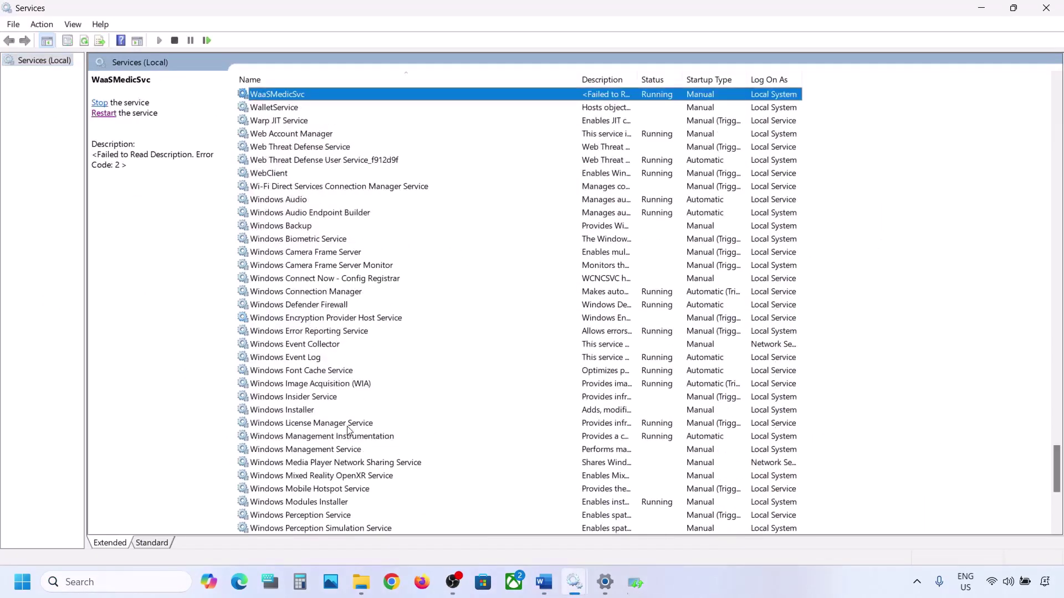
scroll(349, 430, "down", 7)
left_click(287, 359)
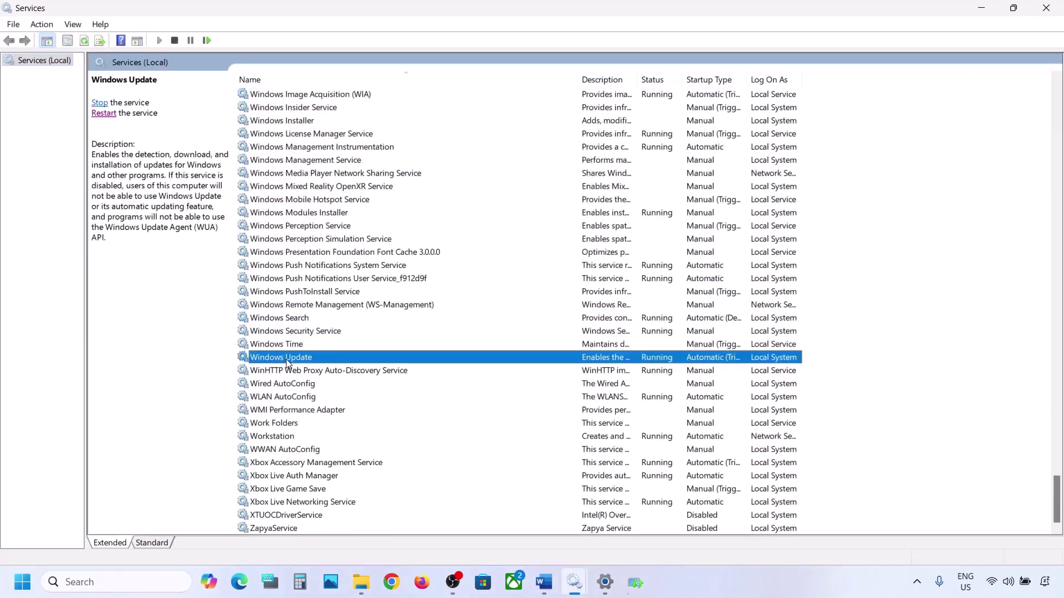
double_click(349, 359)
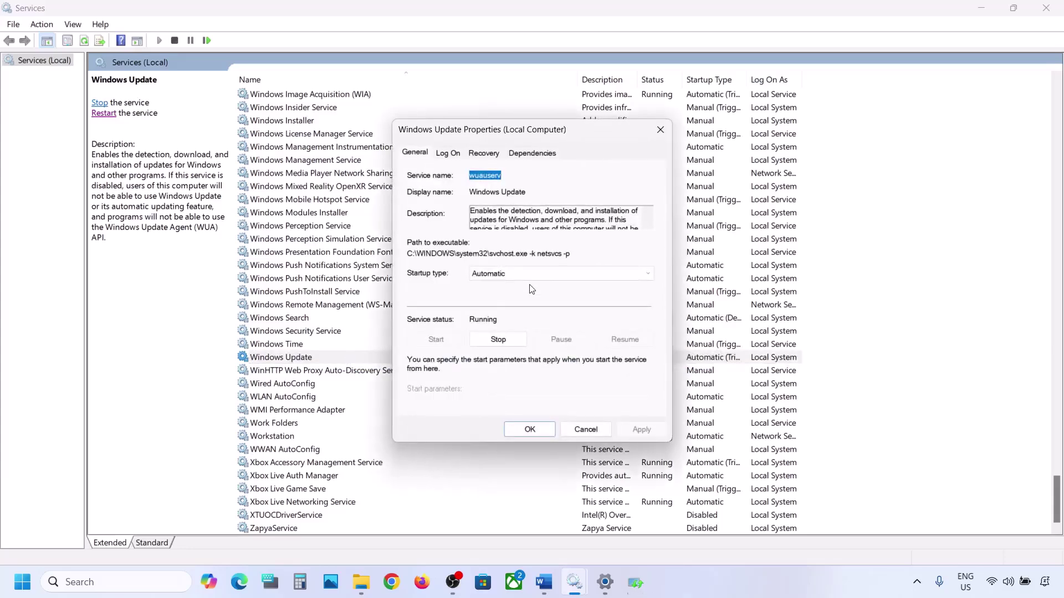
left_click(517, 275)
left_click(512, 294)
left_click(511, 429)
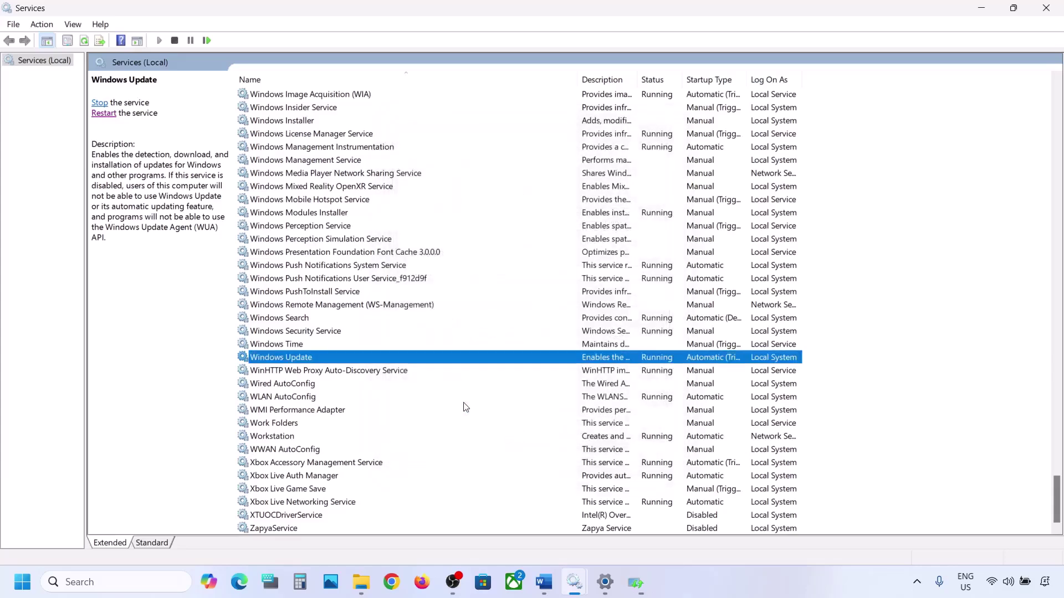
- Restart the Windows Update service
right_click(289, 362)
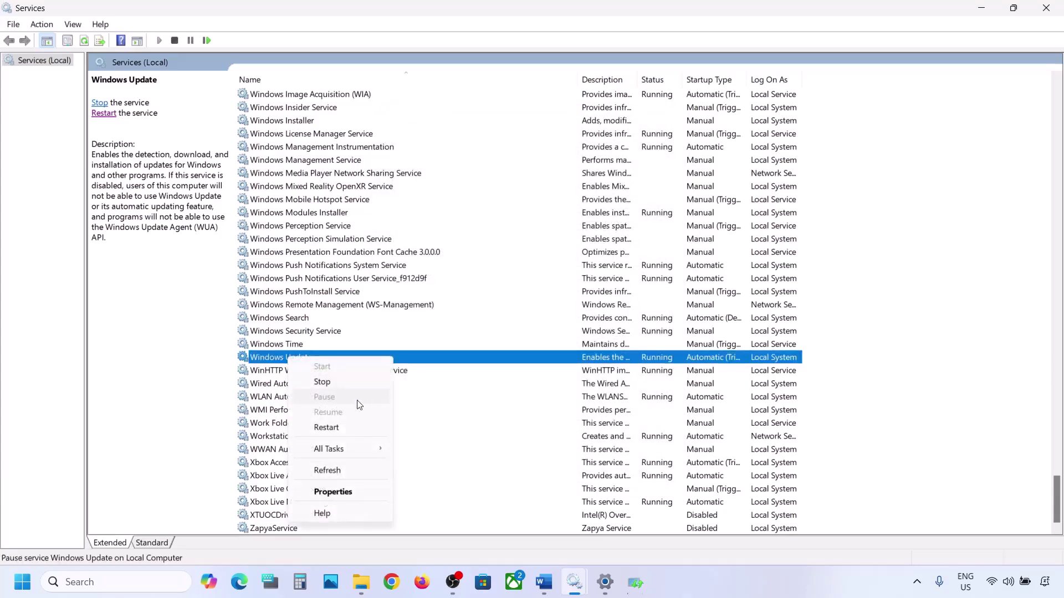
left_click(334, 422)
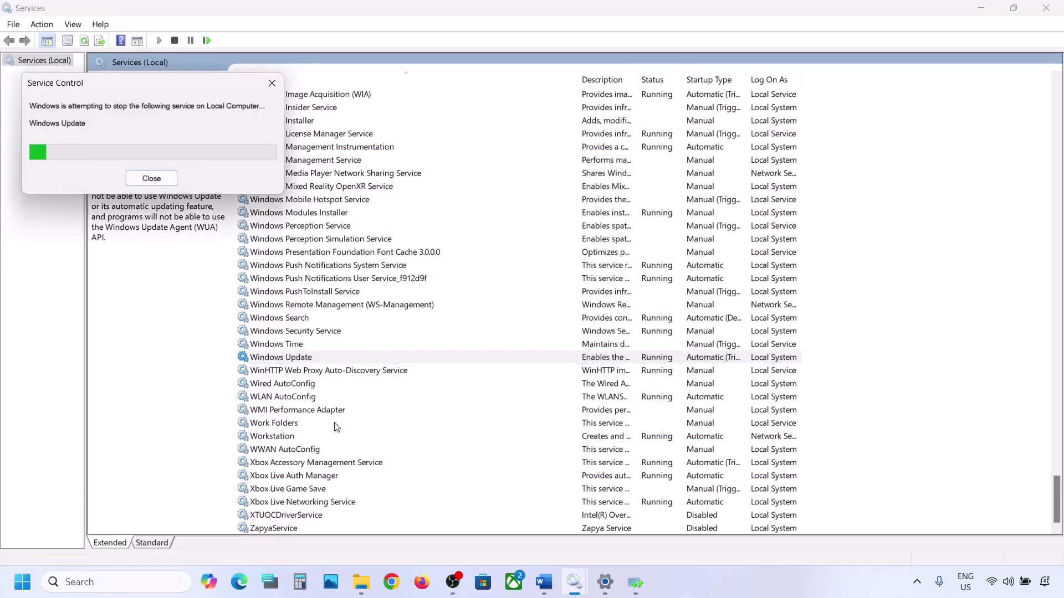
left_click(313, 279)
- Set the Background Intelligent Transfer Service startup type to Automatic and apply it
key("b")
scroll(321, 224, "up", 3)
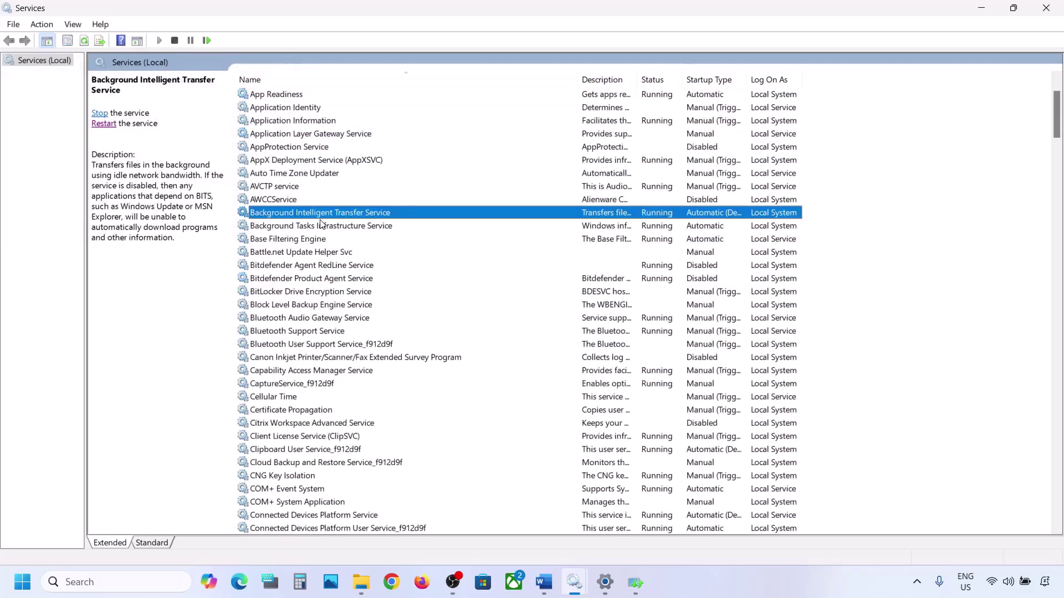
double_click(352, 218)
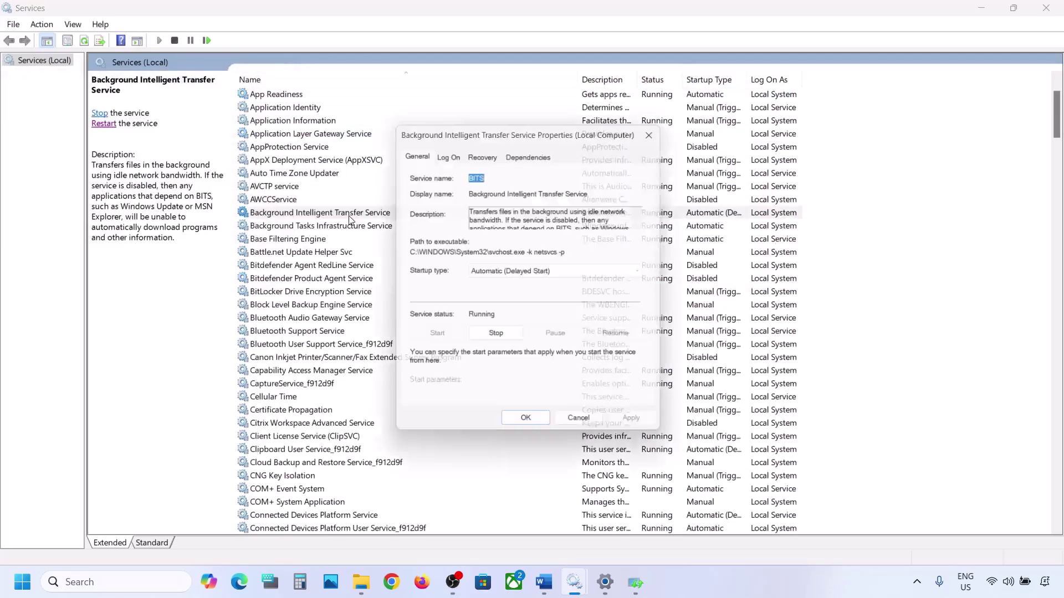
left_click(492, 273)
left_click(487, 294)
left_click(631, 429)
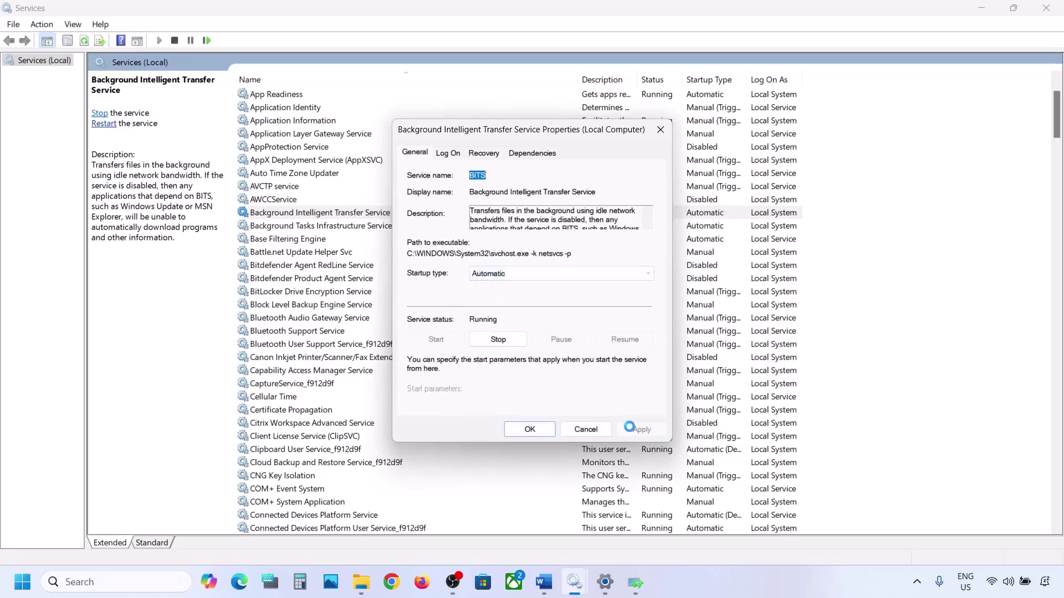
left_click(530, 430)
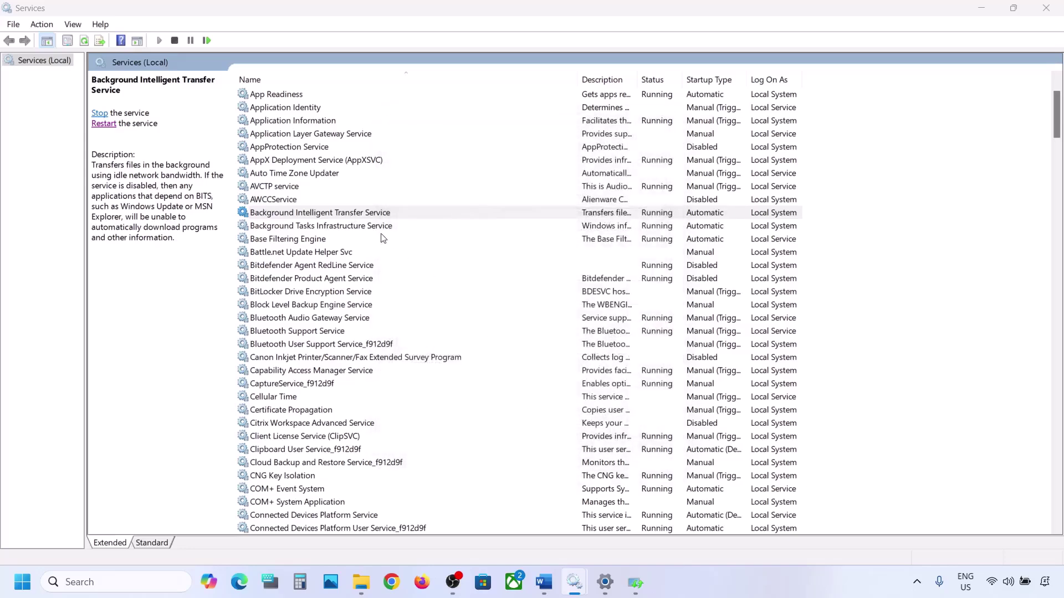
- Restart the Background Intelligent Transfer Service and return to the Word notes
right_click(327, 216)
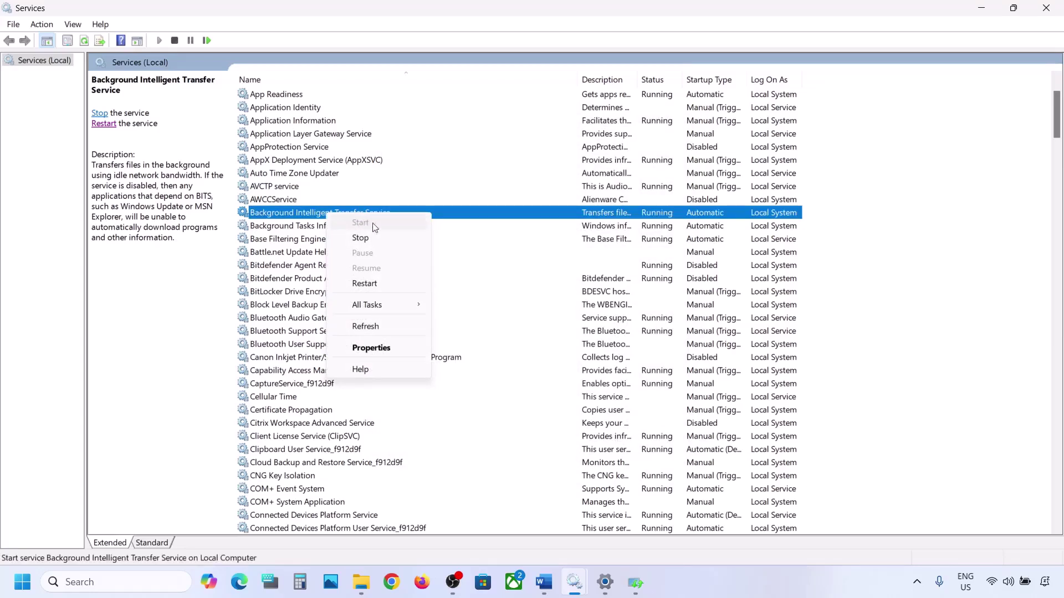
left_click(365, 284)
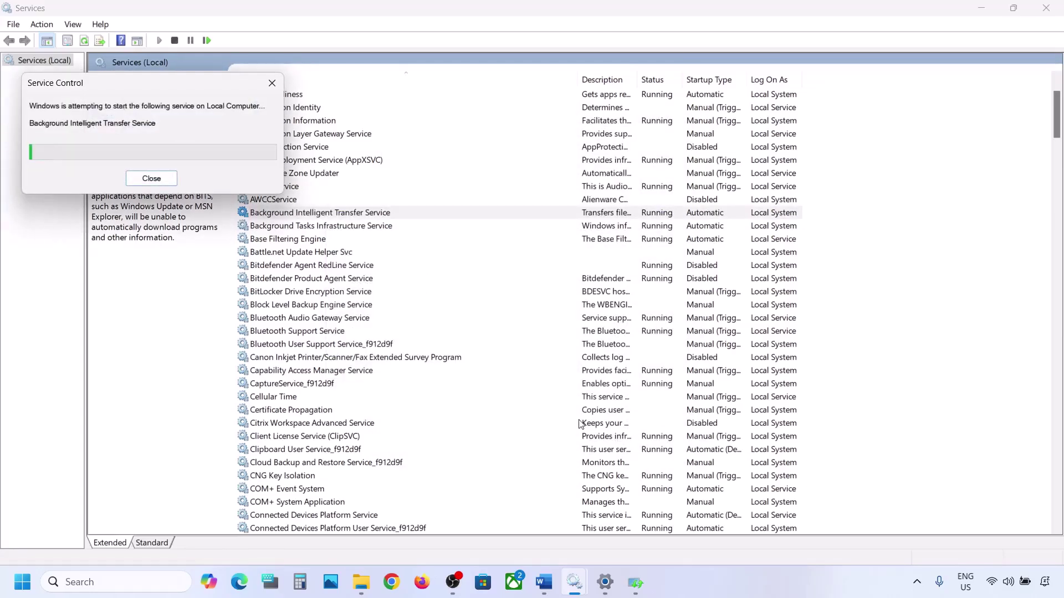
mouse_move(547, 586)
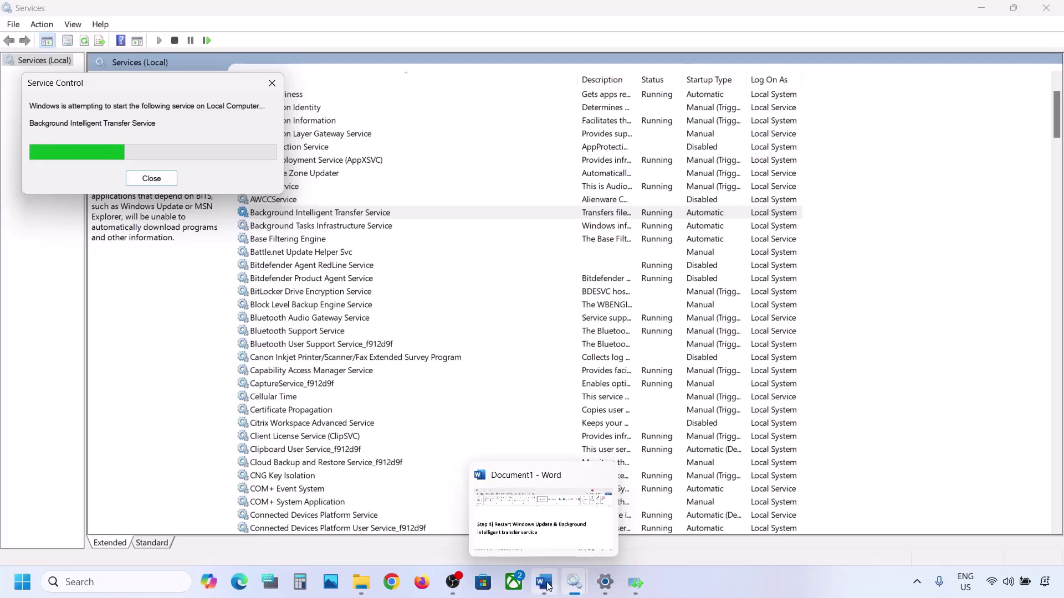
left_click(547, 586)
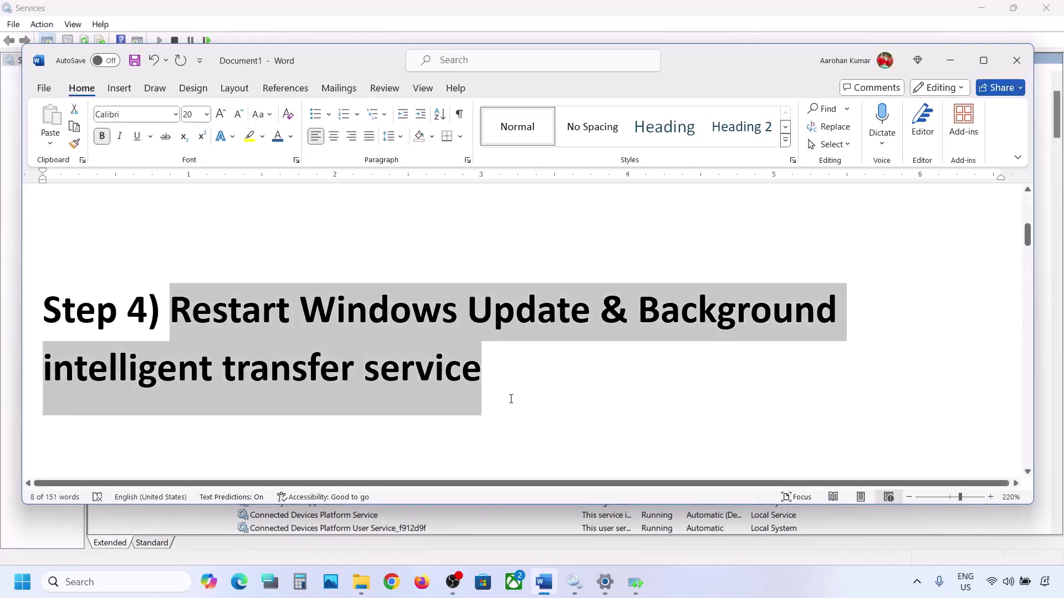
- Copy the Step 5 microsoft.com Windows 11 download link from the notes
scroll(511, 399, "down", 5)
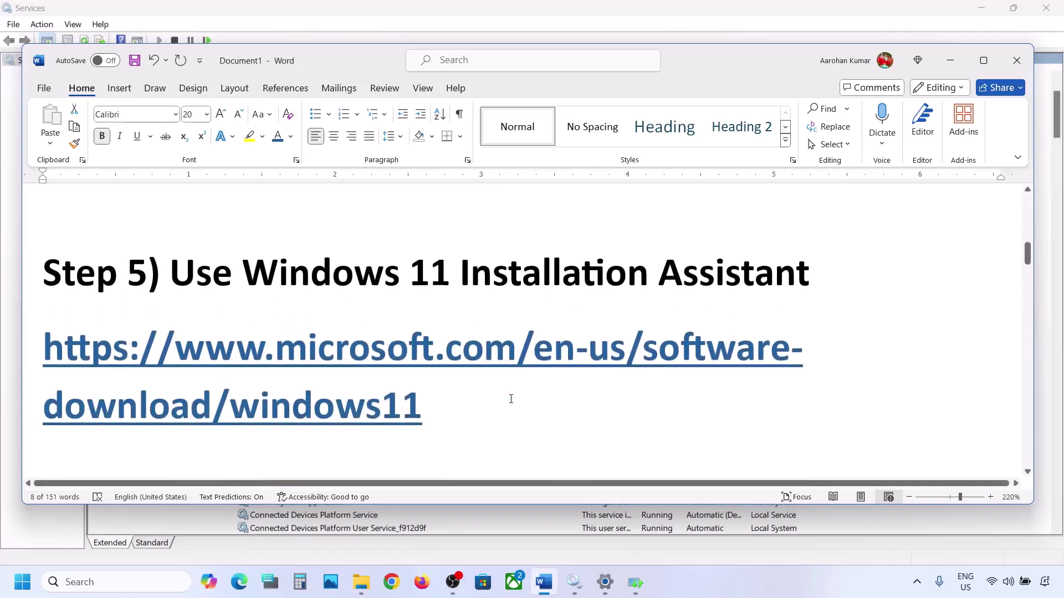
left_click_drag(441, 414, 44, 354)
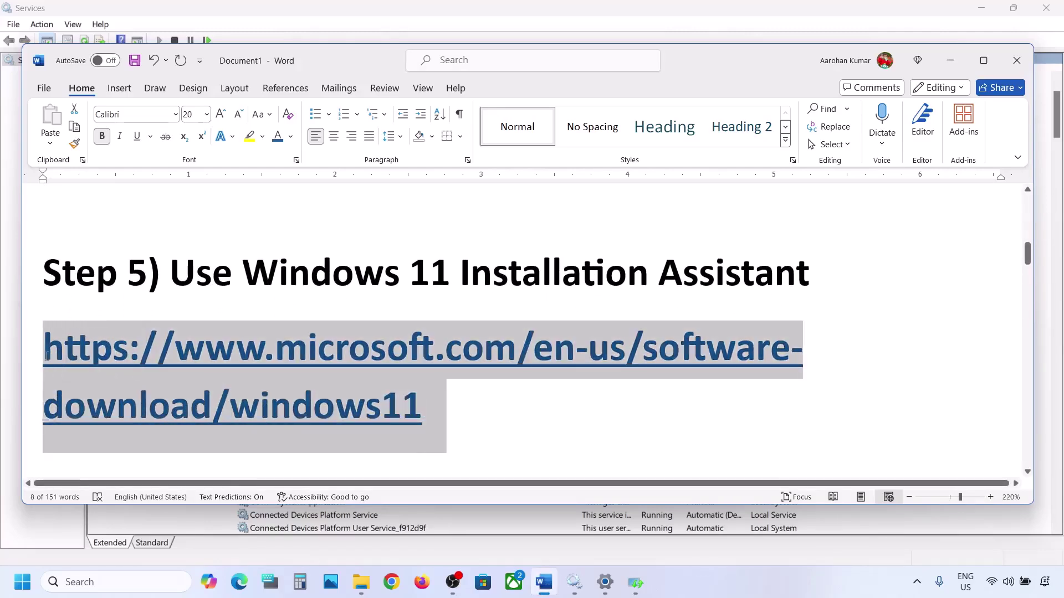
right_click(44, 354)
left_click(105, 259)
- Load the Download Windows 11 page and run the Installation Assistant, which reports Windows is current, then put it away
left_click(391, 582)
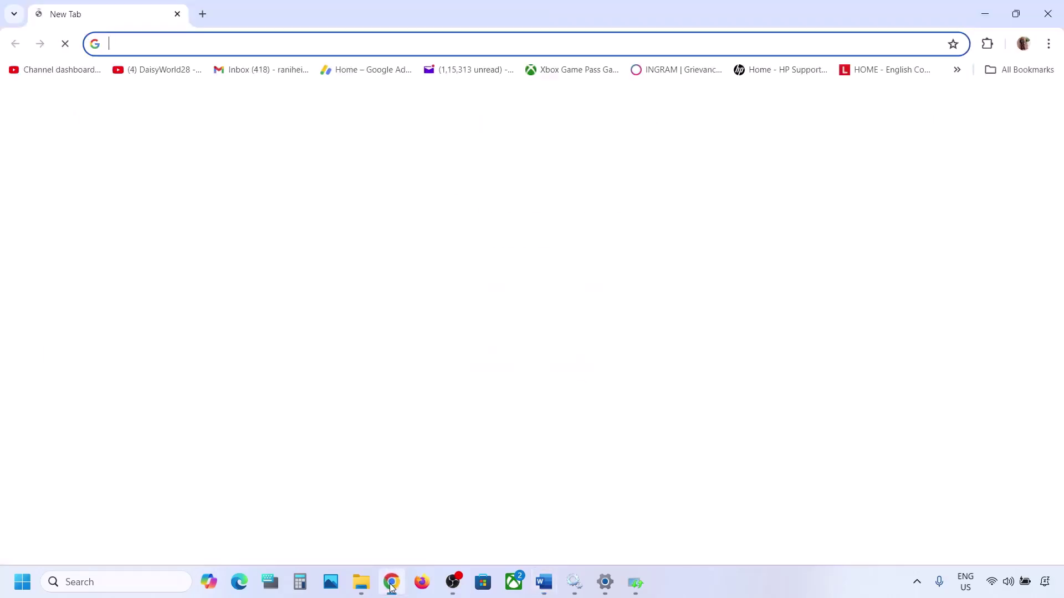
key("ctrl+v")
key("Return")
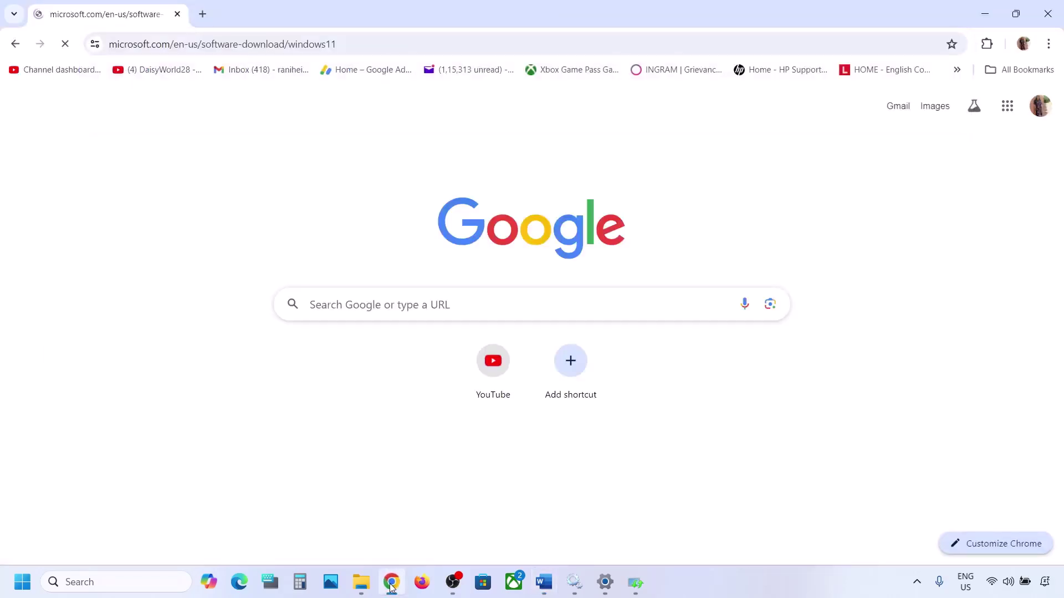
scroll(451, 373, "down", 1)
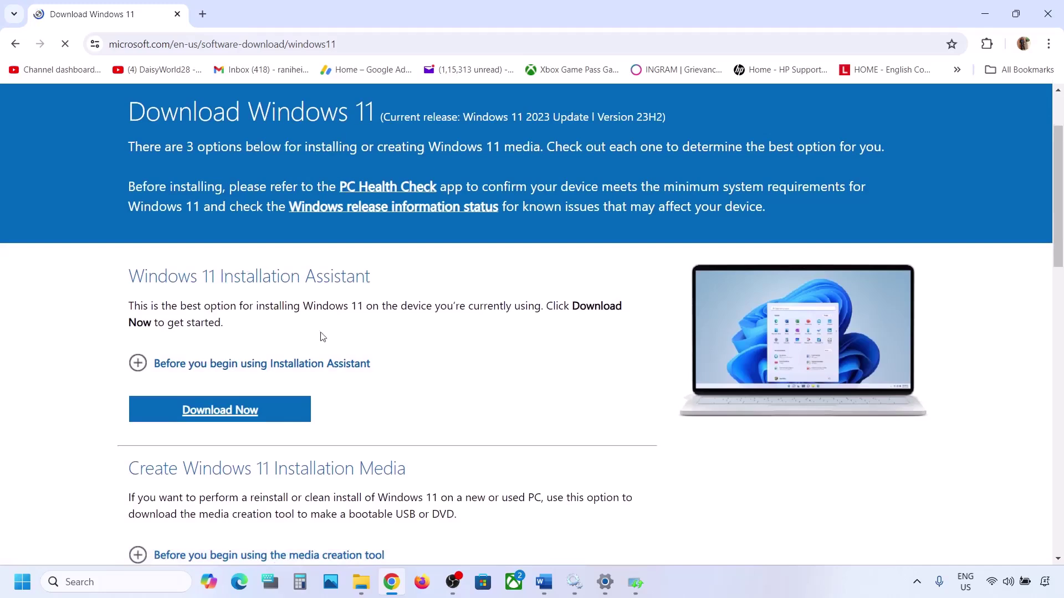
left_click(226, 410)
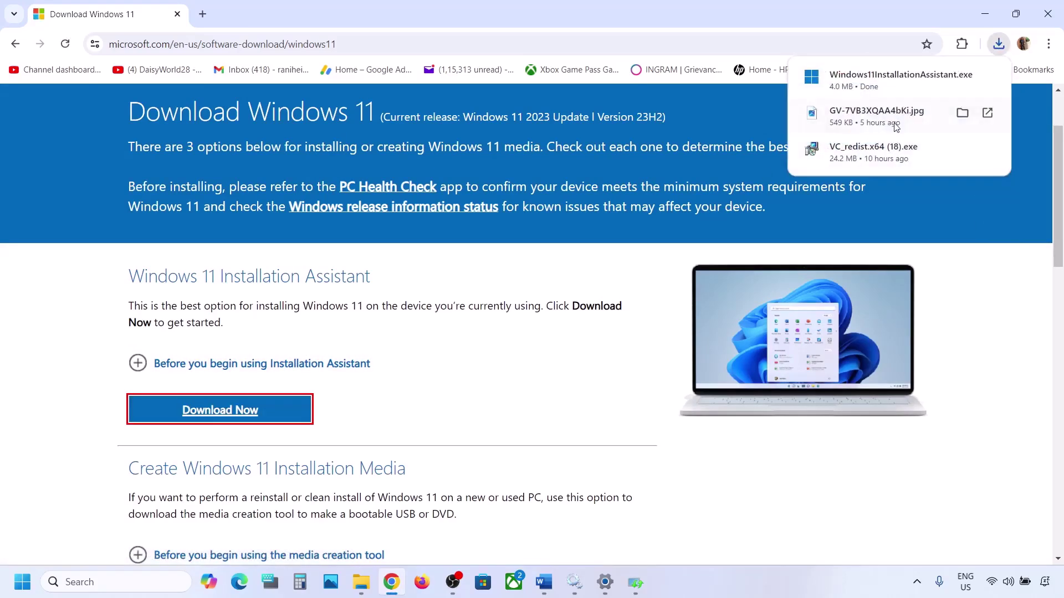
left_click(867, 80)
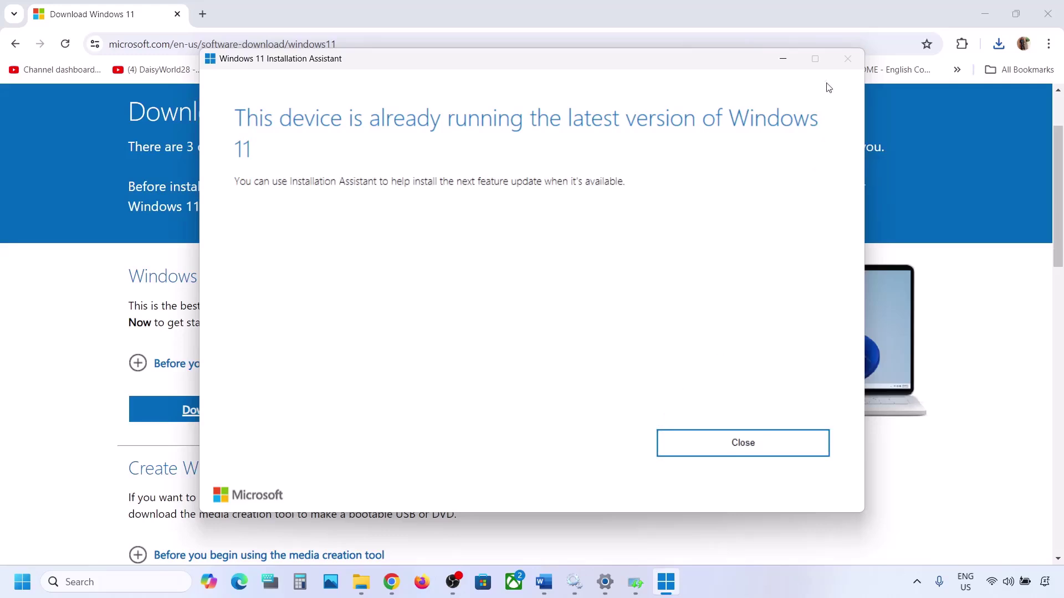
left_click(784, 60)
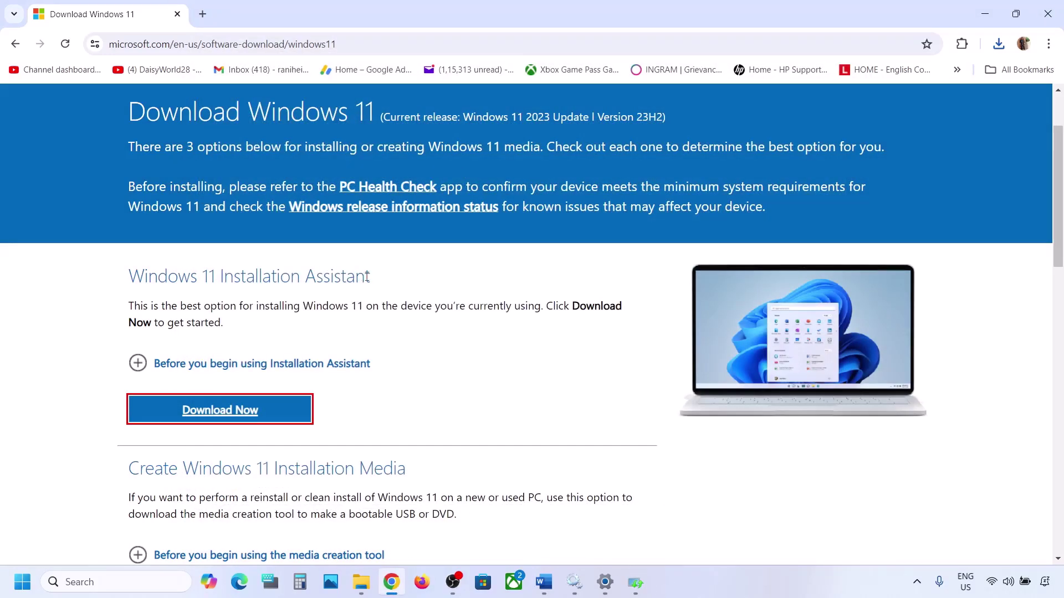
- Copy the catalog.update.microsoft.com link from the Word notes and return to Chrome
left_click(717, 588)
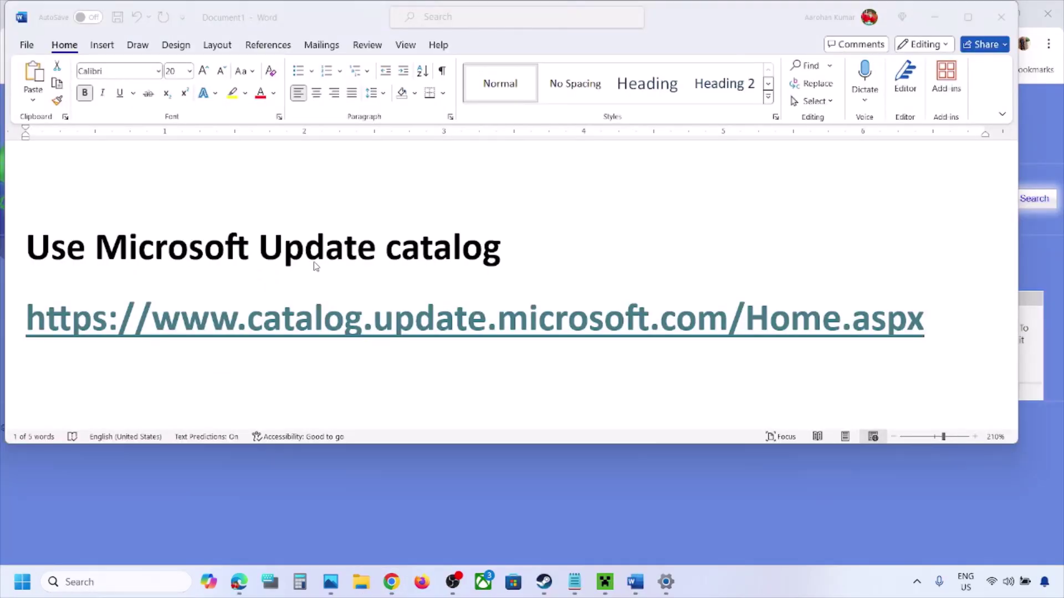
triple_click(685, 326)
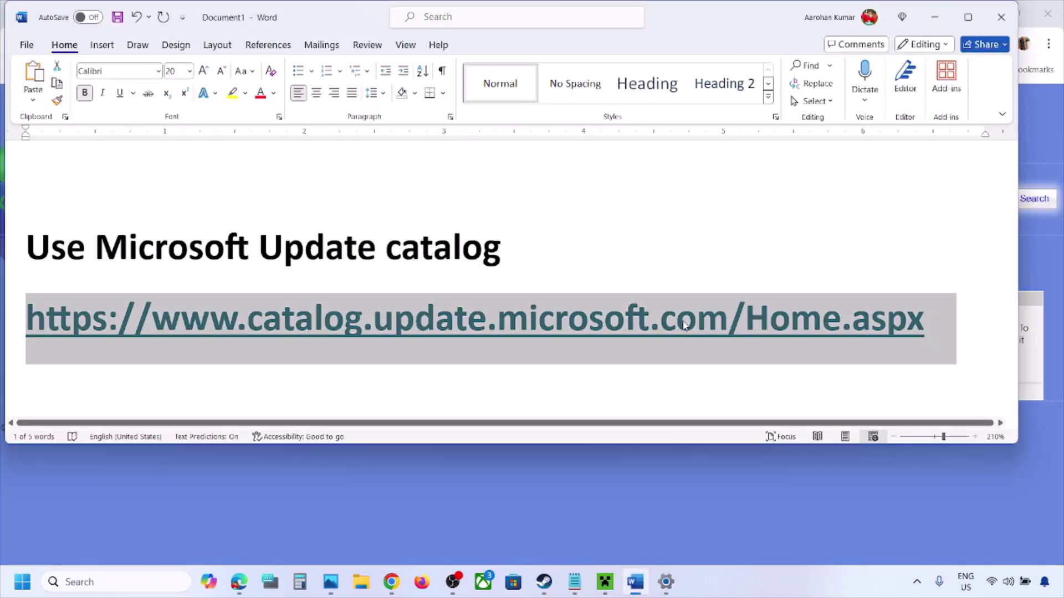
right_click(686, 325)
left_click(742, 268)
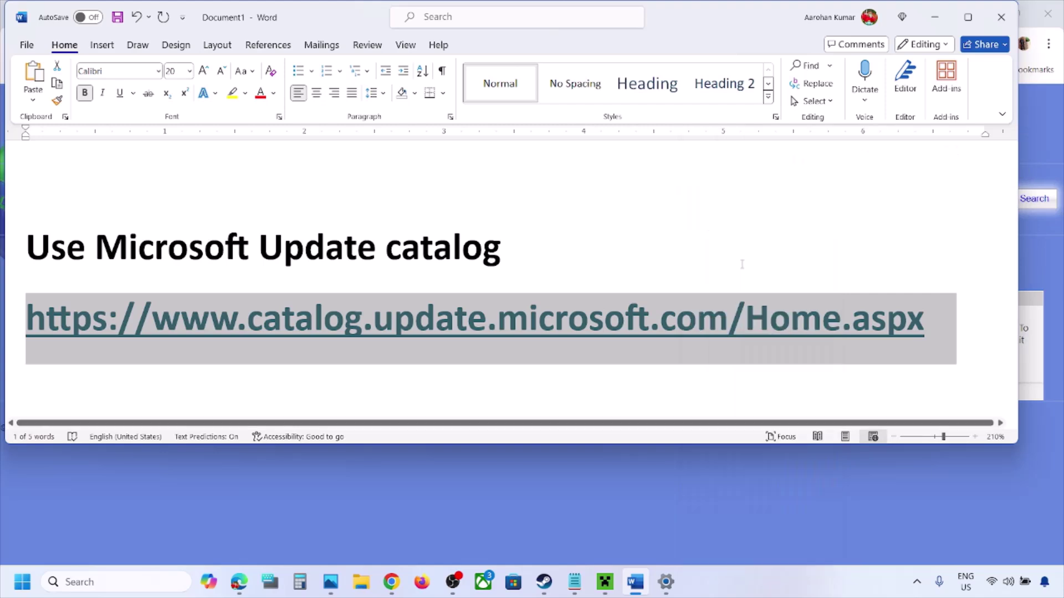
left_click(618, 494)
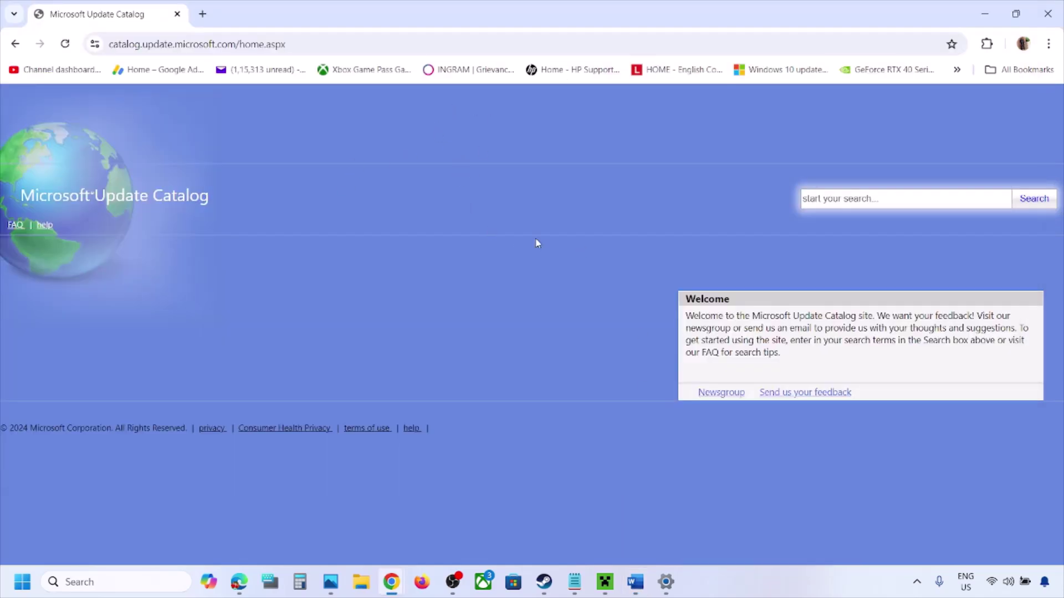
- Search the Update Catalog for KB5043145 taken from Settings update history, then start a winver search
left_click(843, 200)
left_click(665, 582)
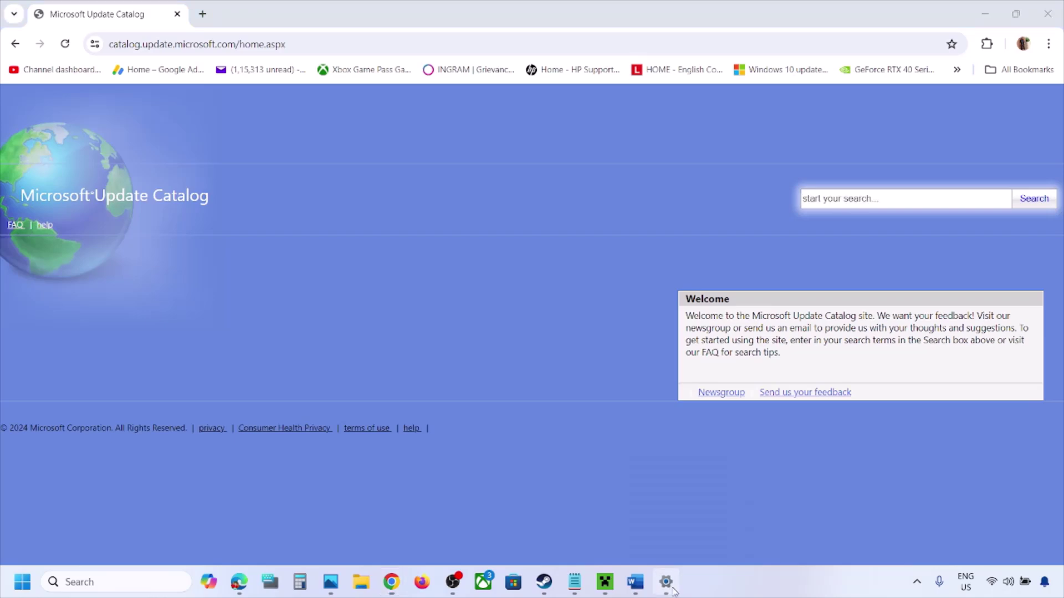
left_click(984, 13)
left_click(887, 200)
key("ctrl+v")
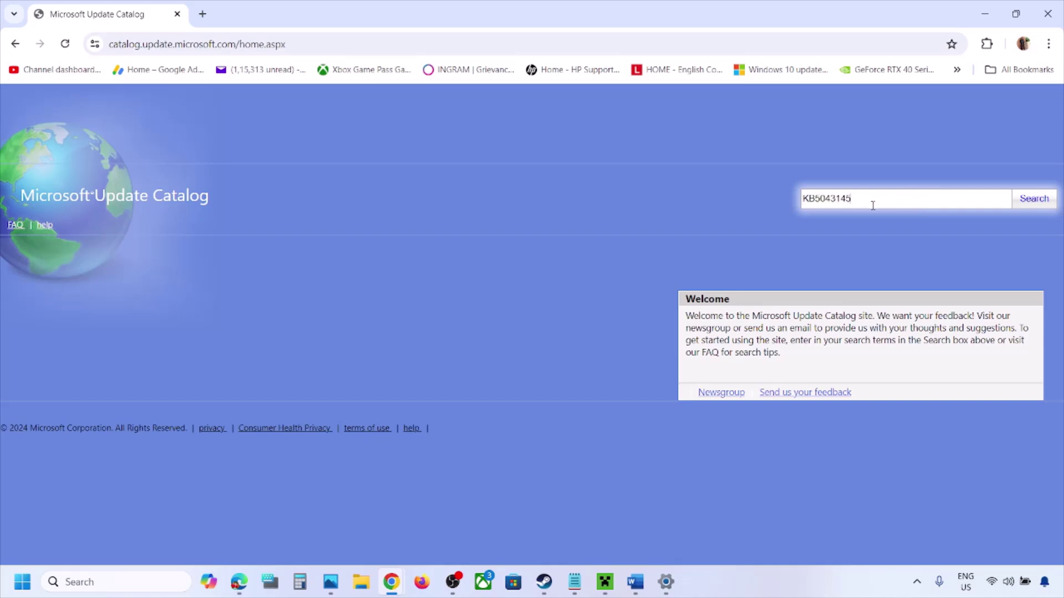
left_click(1036, 200)
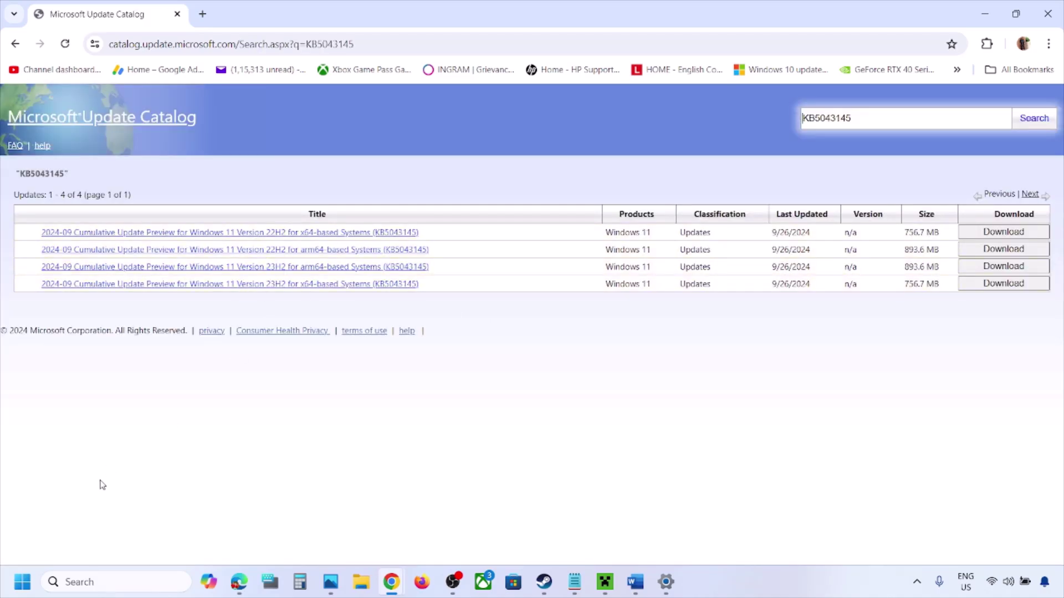
left_click(91, 584)
type("winver")
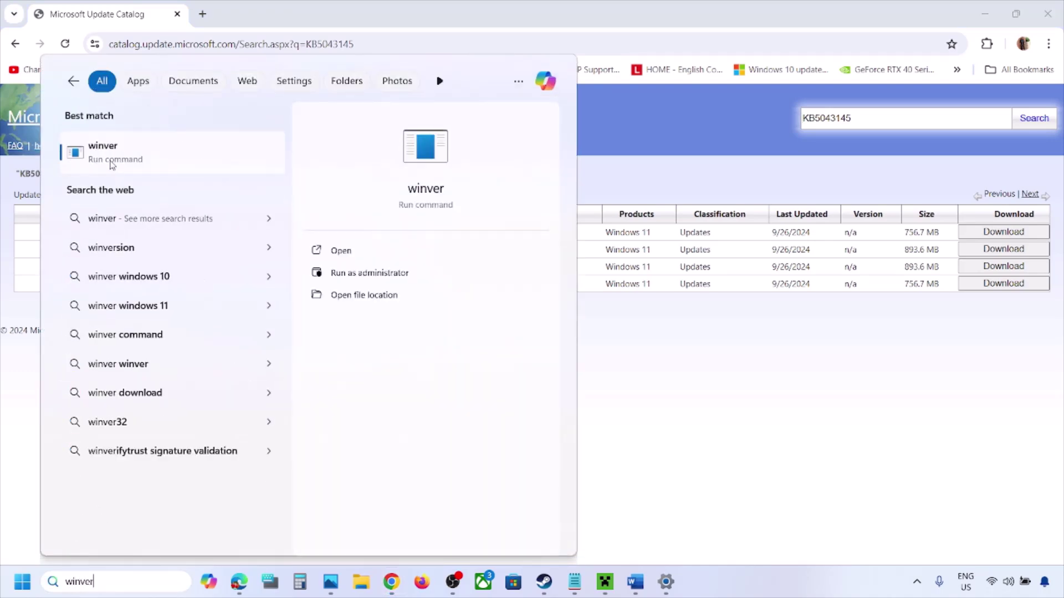
- Open winver to confirm Windows 11 version 24H2, OS build 26100.1742
left_click(108, 158)
left_click_drag(220, 40, 580, 256)
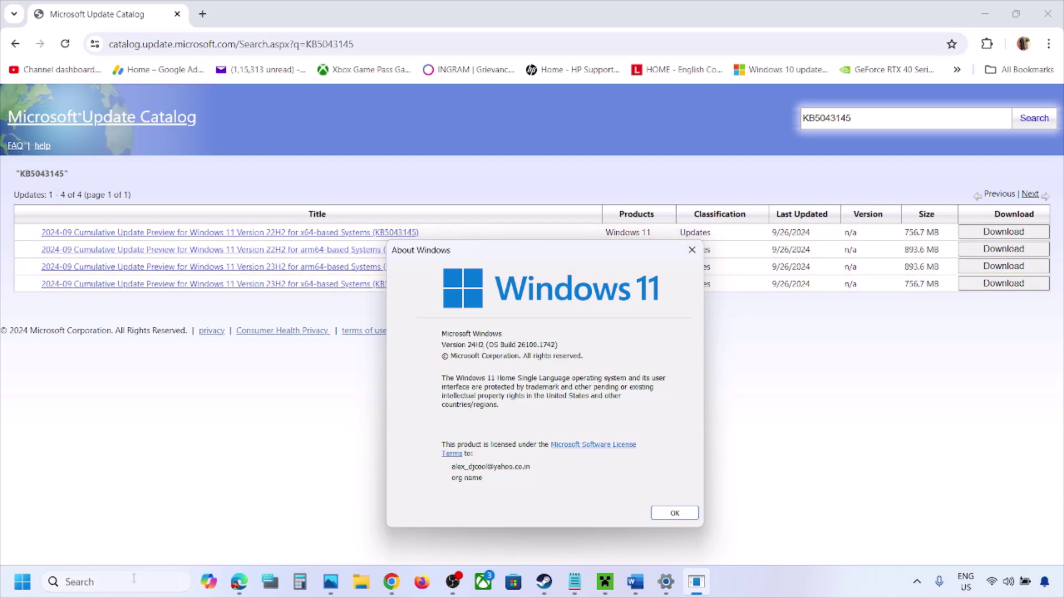
key("alt+Tab")
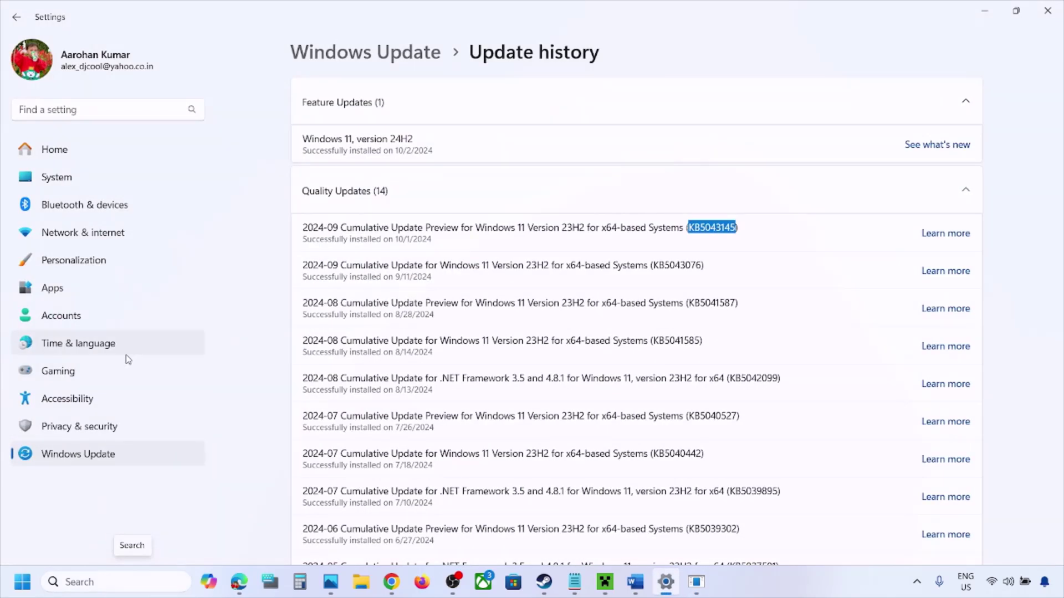
- Check System > About for the 64-bit x64-based system type, then return to the catalog results
left_click(58, 183)
scroll(419, 305, "down", 10)
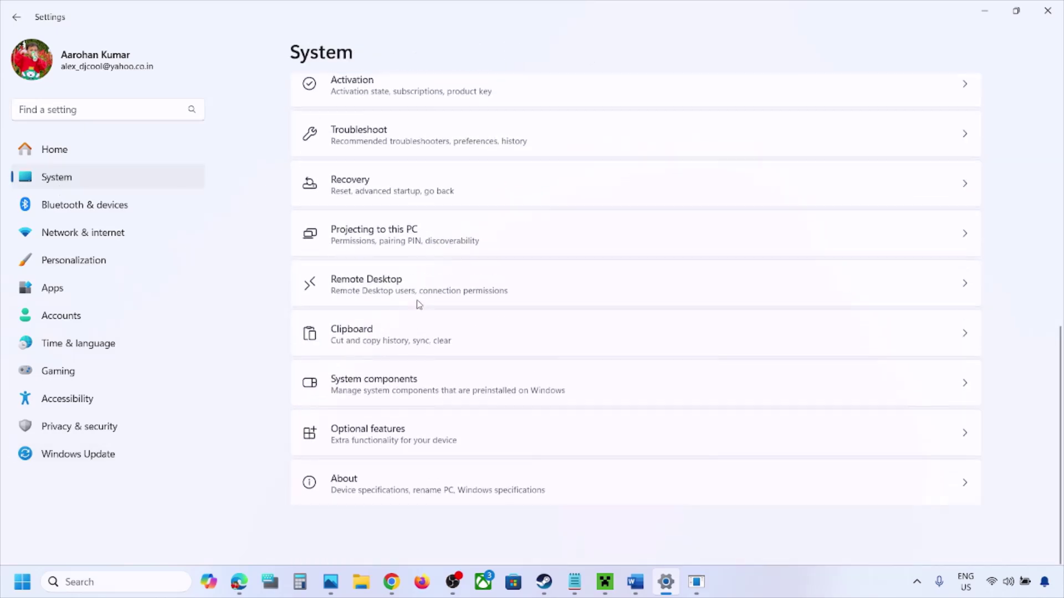
left_click(382, 505)
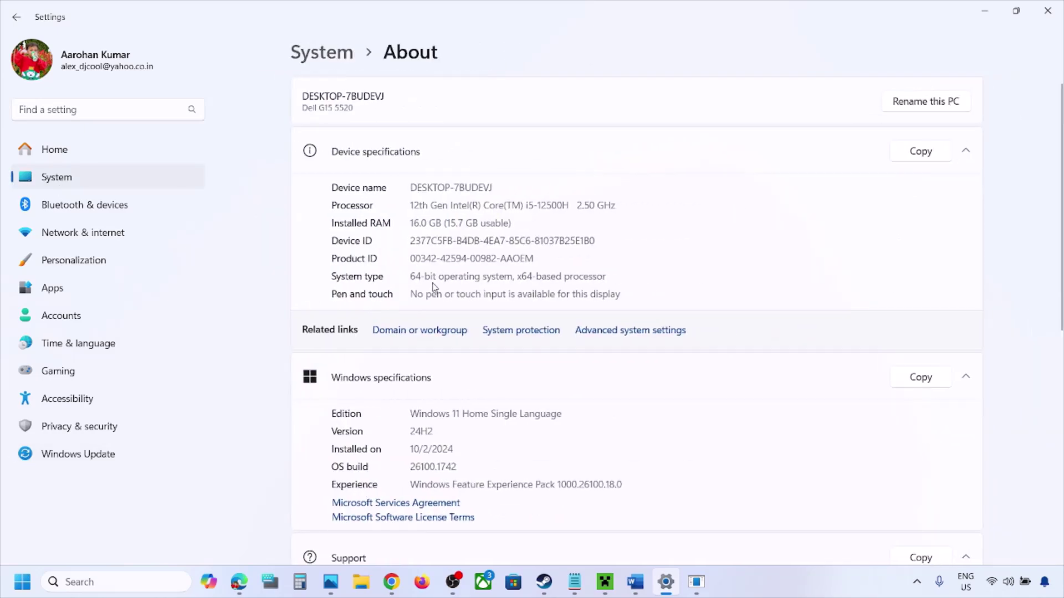
left_click_drag(609, 277, 480, 277)
left_click(986, 12)
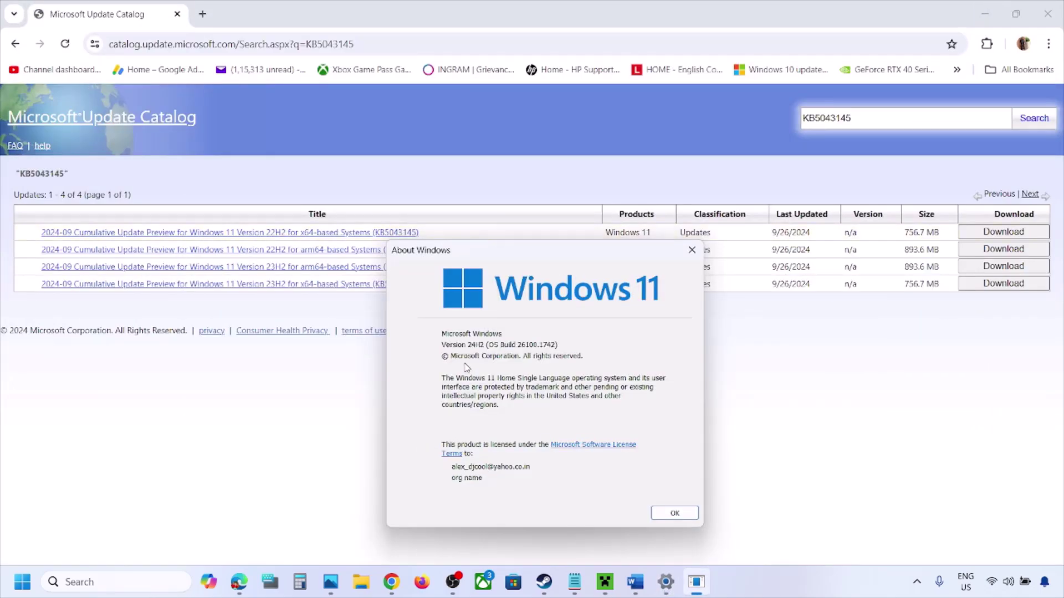
left_click(284, 309)
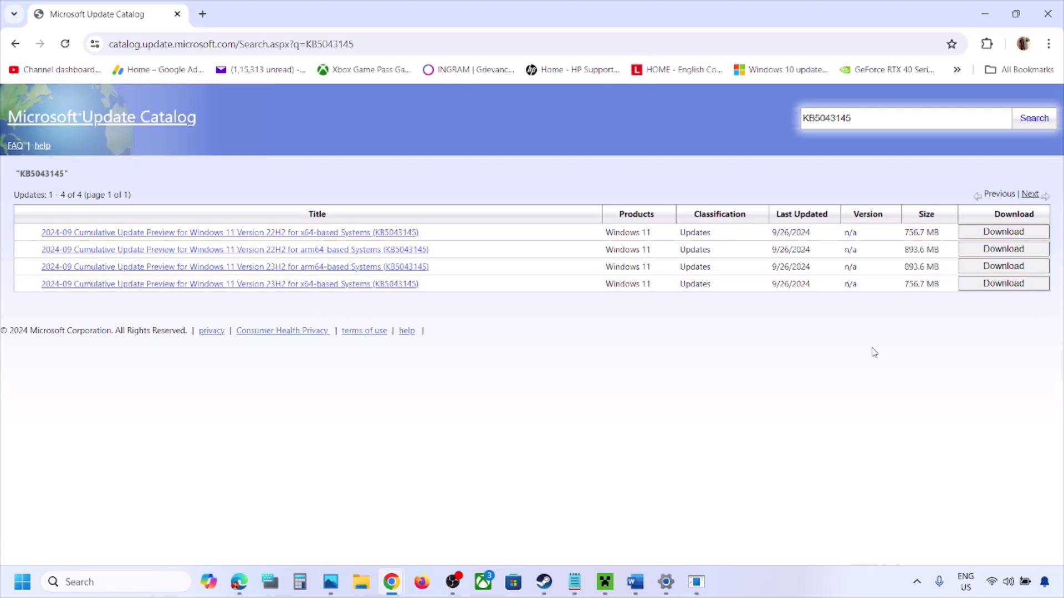
- Download the KB5043145 Windows 11 23H2 x64 .msu package and close the download popup
left_click(1010, 286)
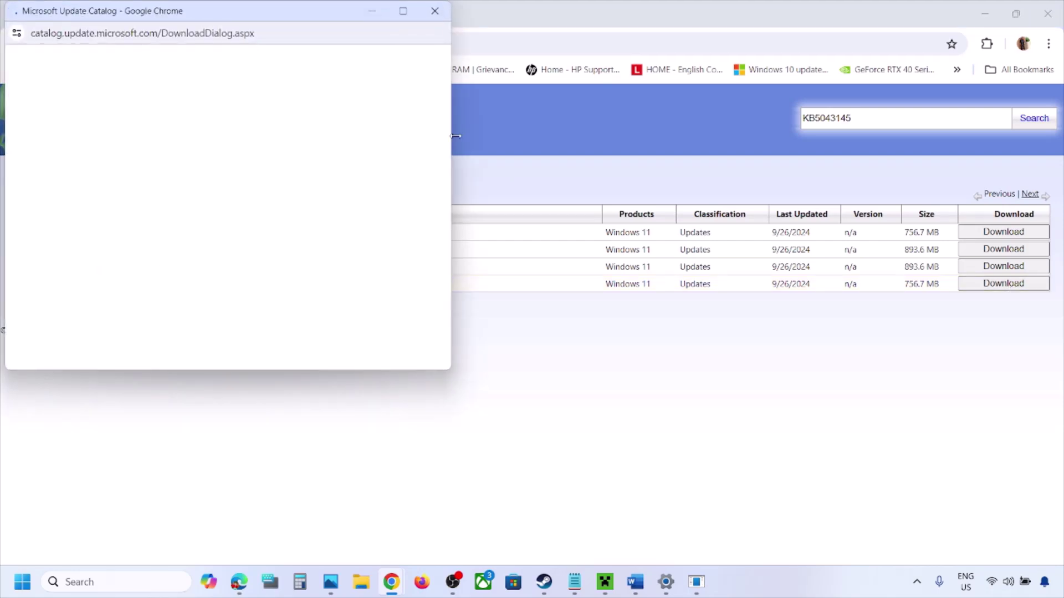
left_click_drag(283, 18, 538, 107)
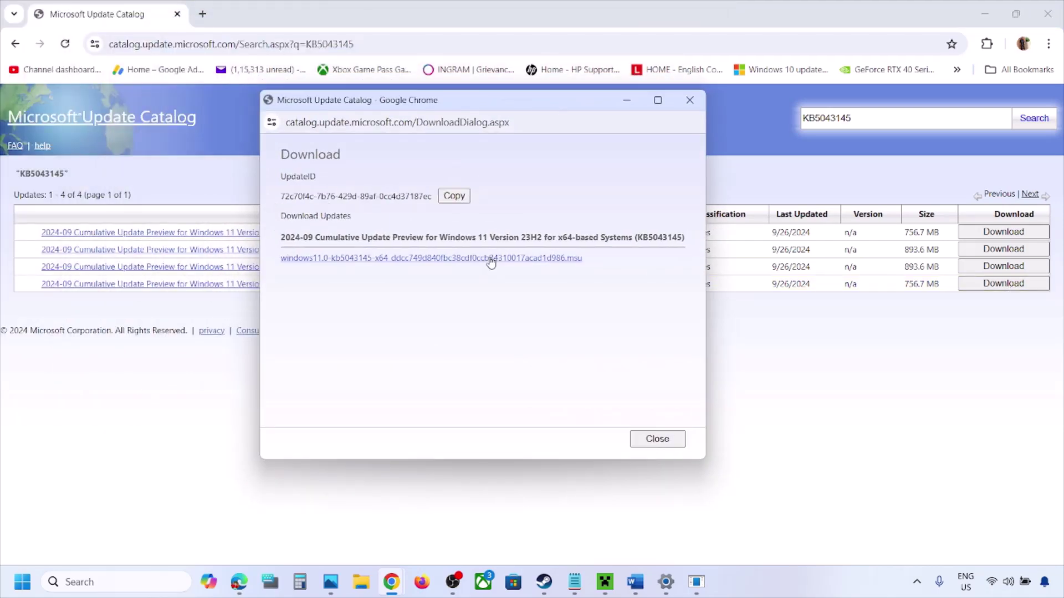
left_click(478, 260)
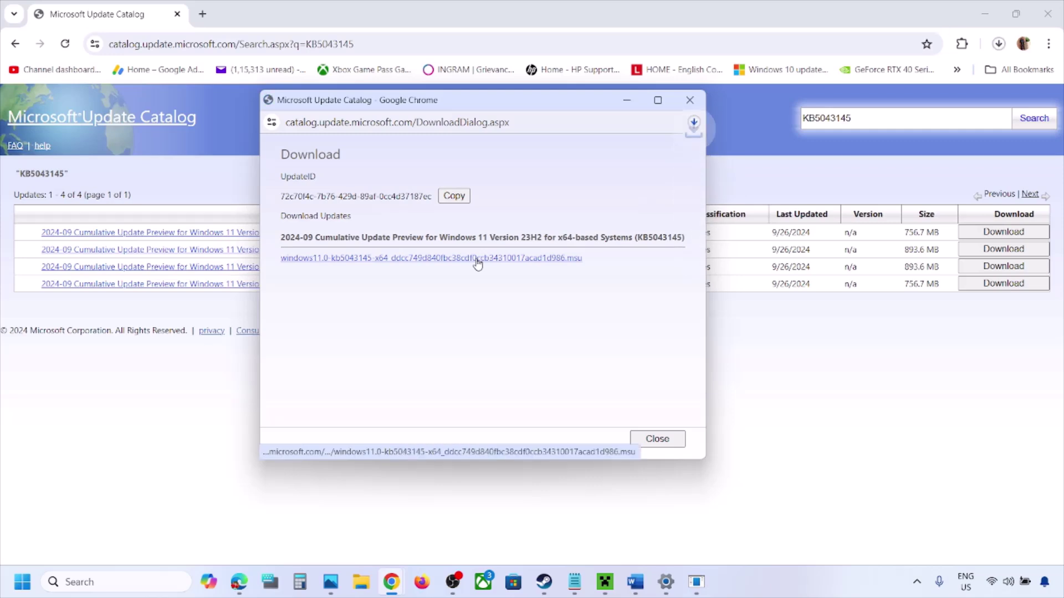
left_click(693, 123)
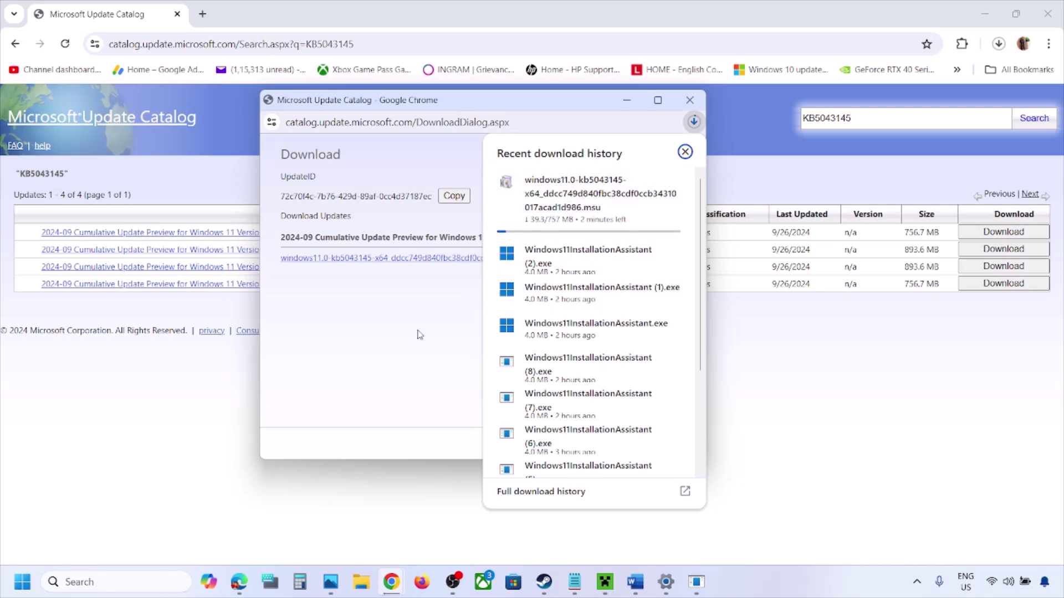
left_click(804, 476)
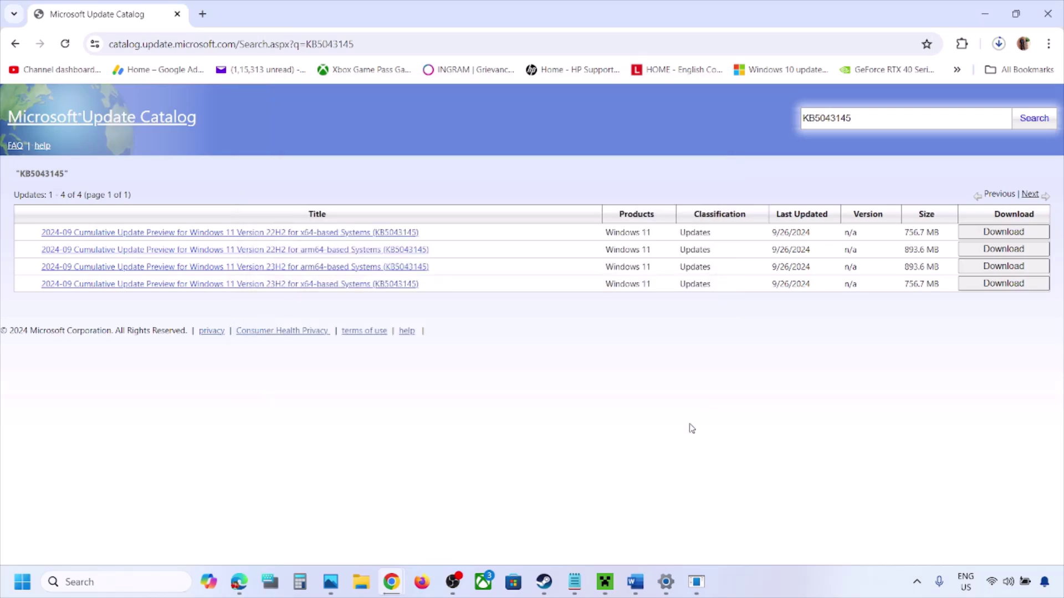
- Select the Reset Windows Update Components commands in Word, from SC config trustedinstaller start=auto to net start appidsvc
left_click(750, 584)
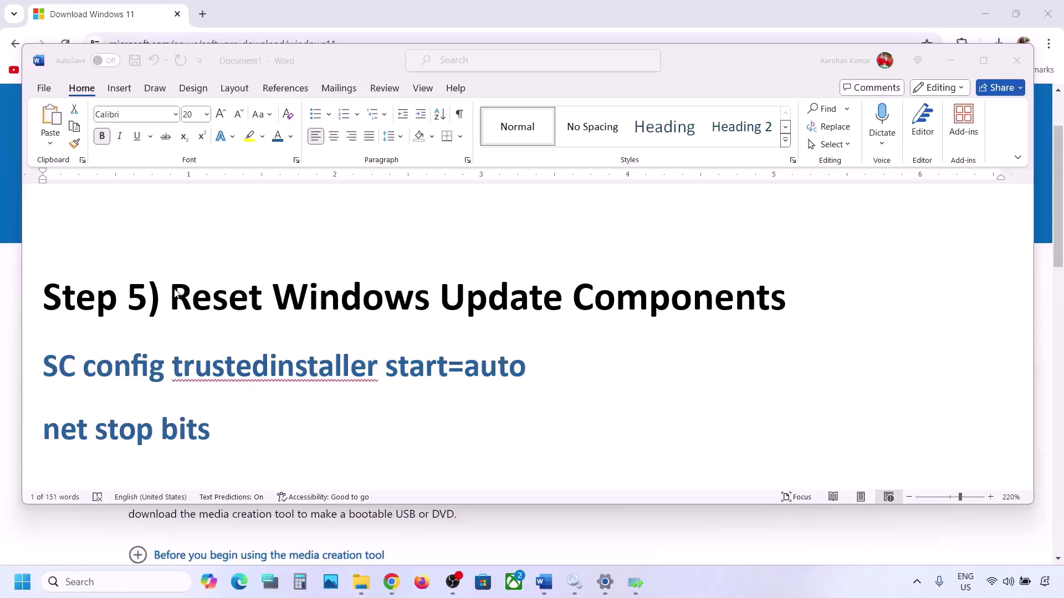
left_click(176, 292)
left_click_drag(175, 292, 786, 297)
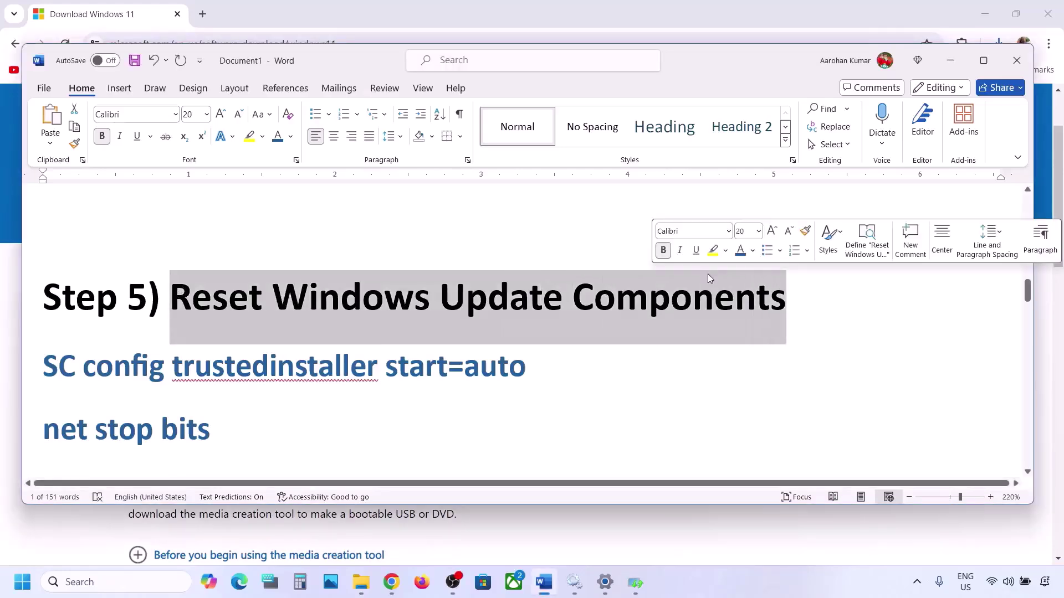
left_click_drag(44, 364, 43, 363)
scroll(46, 367, "down", 3)
scroll(43, 363, "down", 10)
scroll(43, 363, "down", 10)
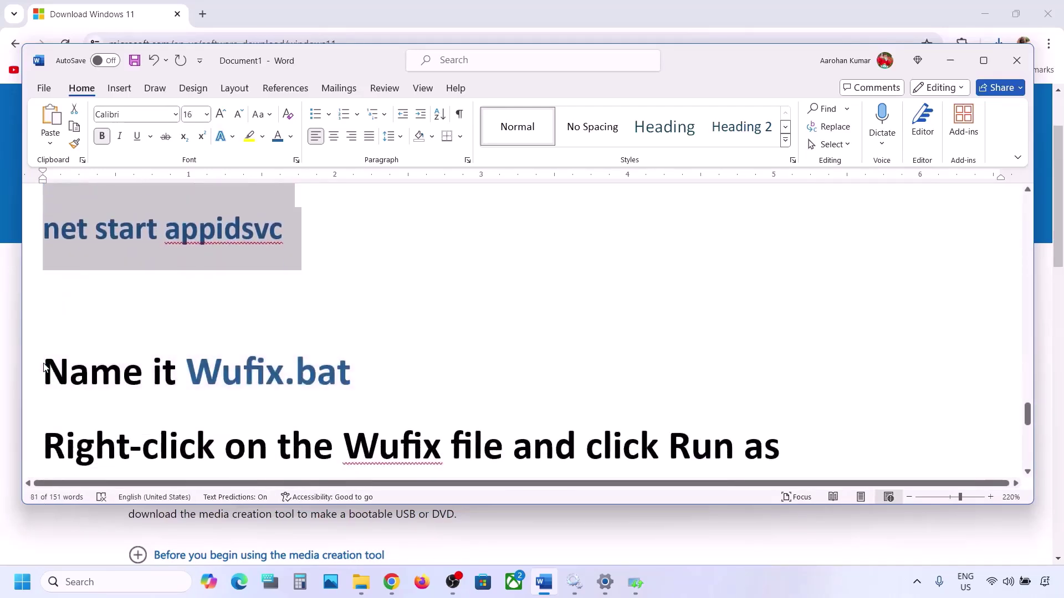
scroll(157, 326, "up", 2)
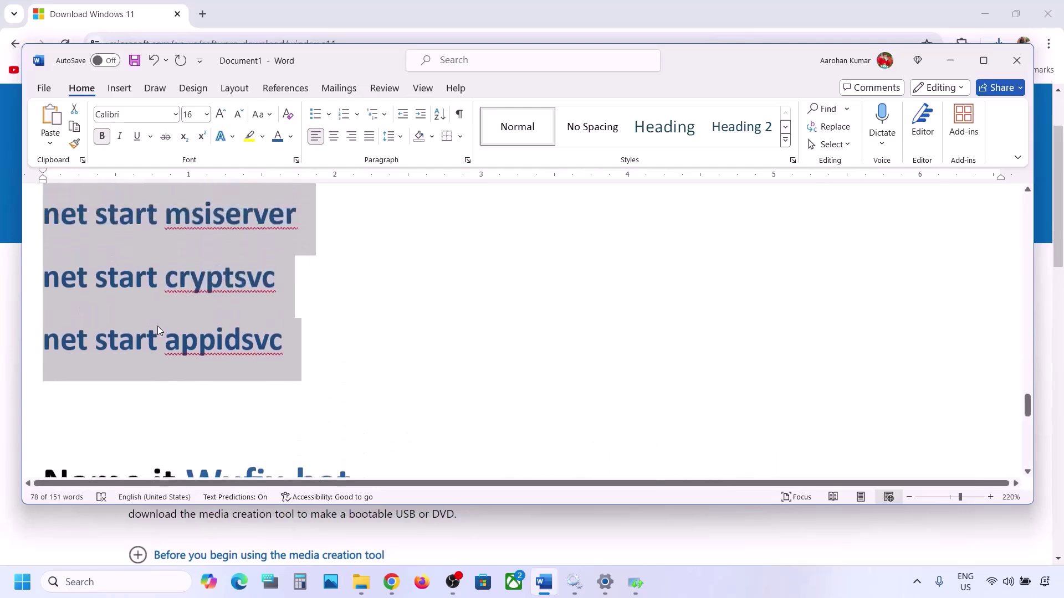
right_click(164, 281)
- Copy the selected commands and paste them into a new Notepad document
left_click(218, 341)
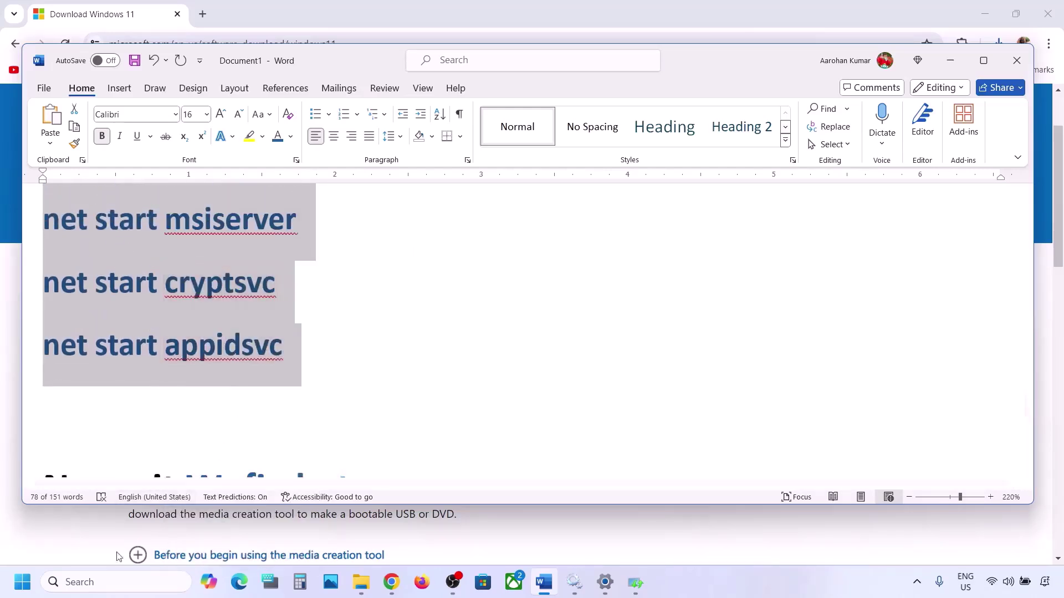
left_click(89, 582)
type("note")
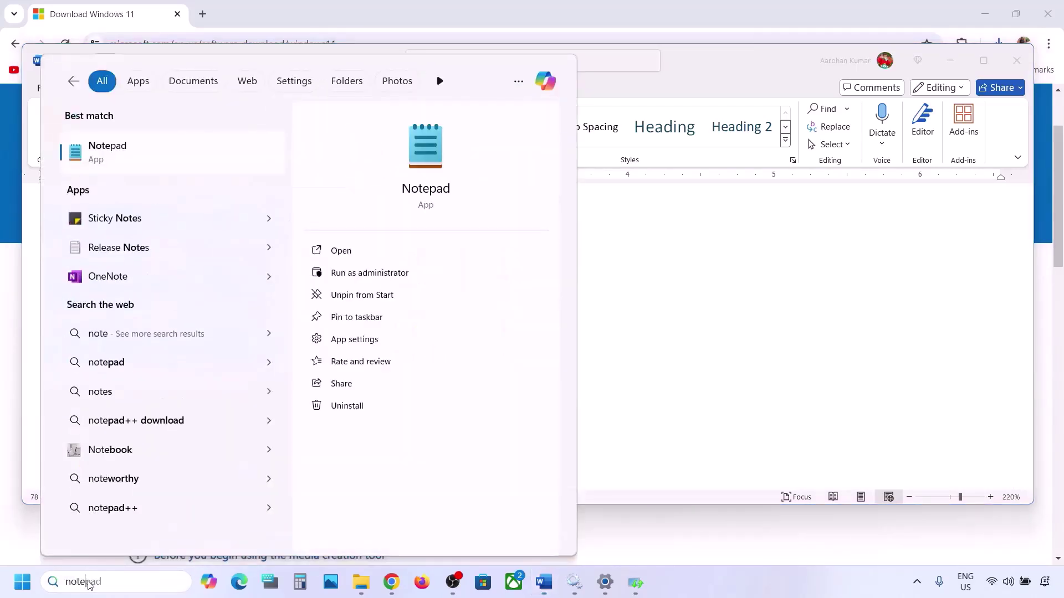
key("Return")
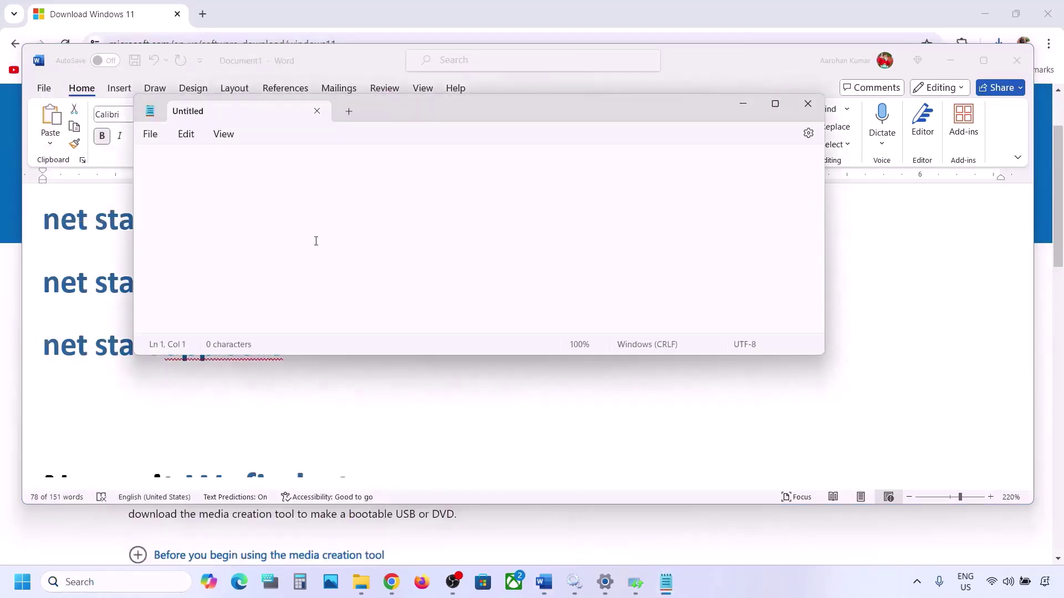
key("ctrl+v")
scroll(297, 196, "up", 4)
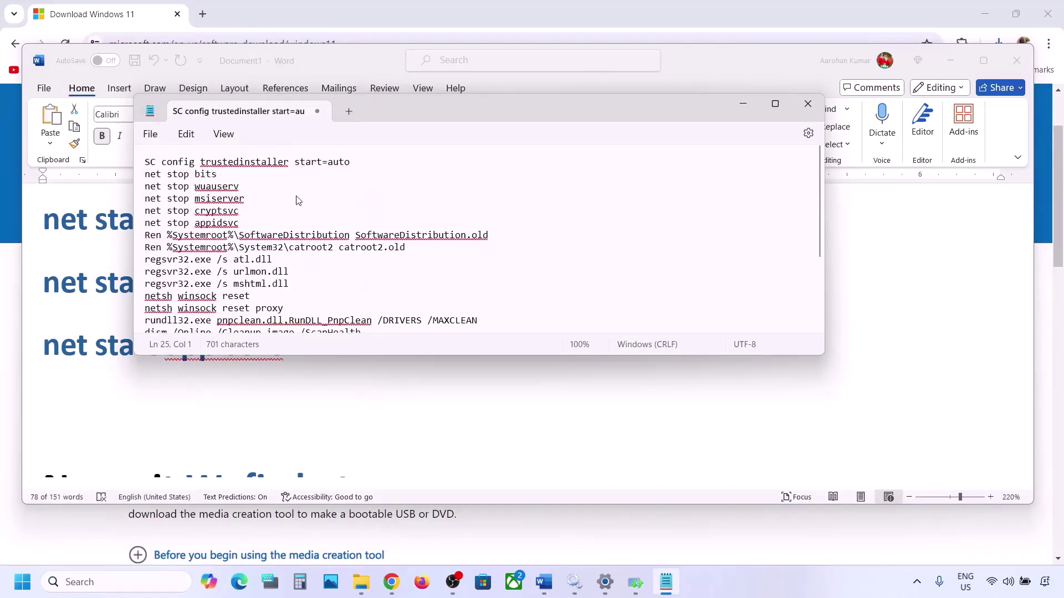
- Save the note to the Desktop as Wufix.bat with the All files type, then close Notepad
left_click(150, 135)
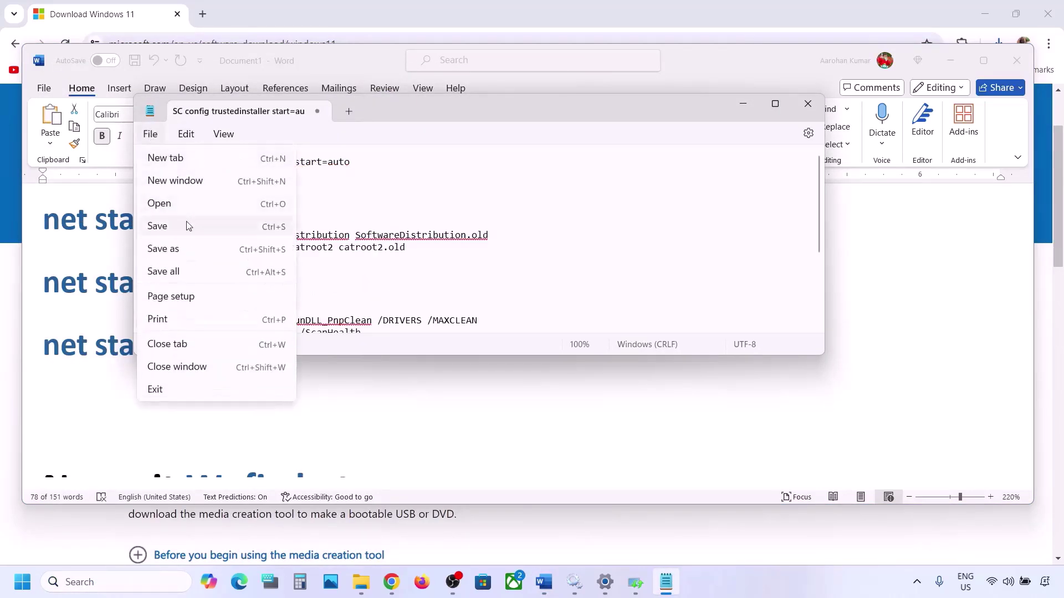
left_click(168, 249)
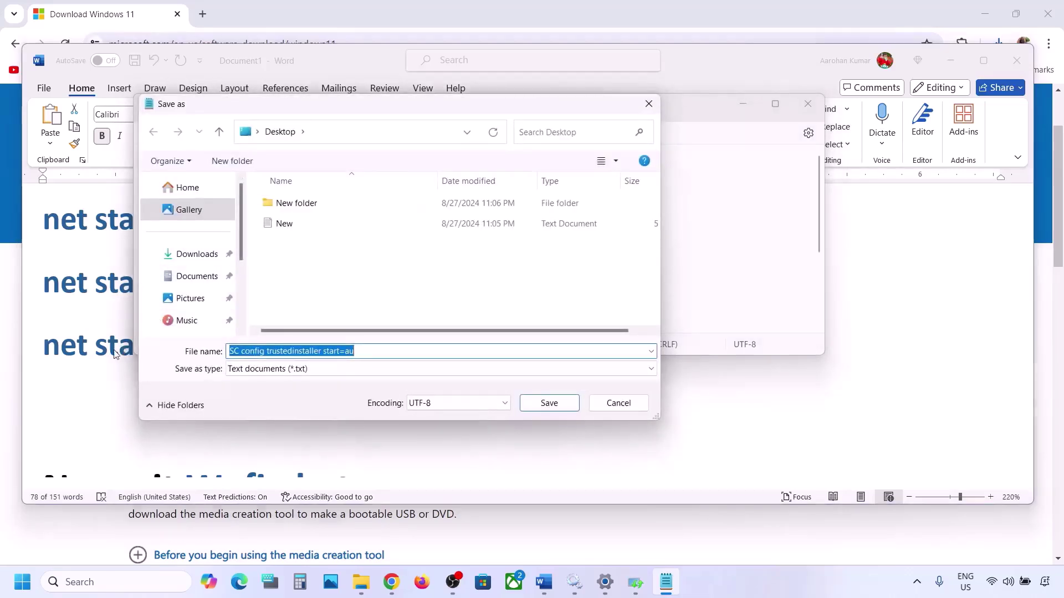
left_click(115, 349)
scroll(115, 350, "down", 3)
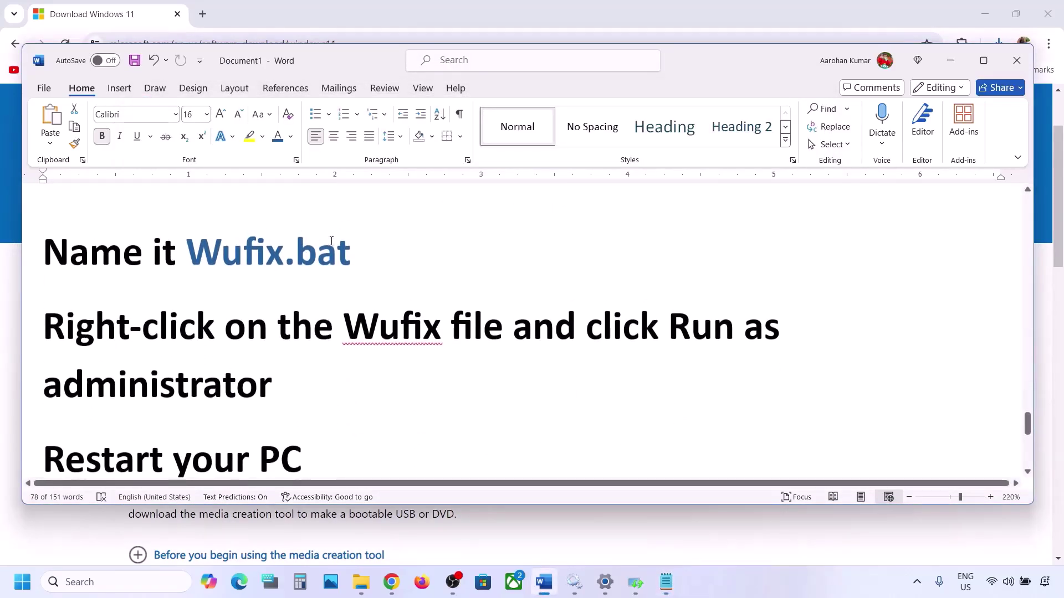
left_click_drag(359, 251, 231, 252)
key("ctrl+c")
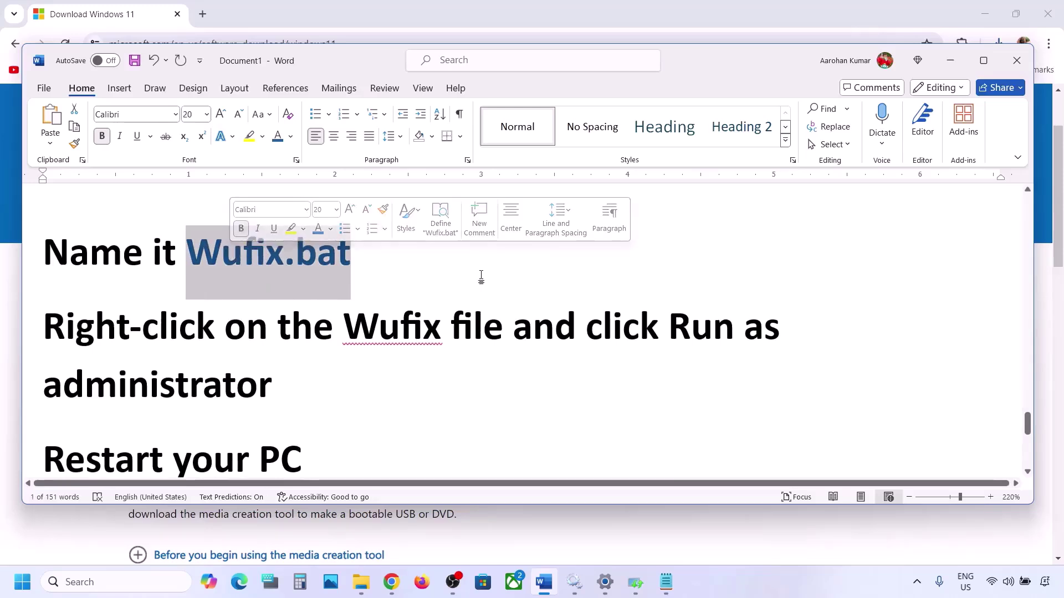
left_click(666, 581)
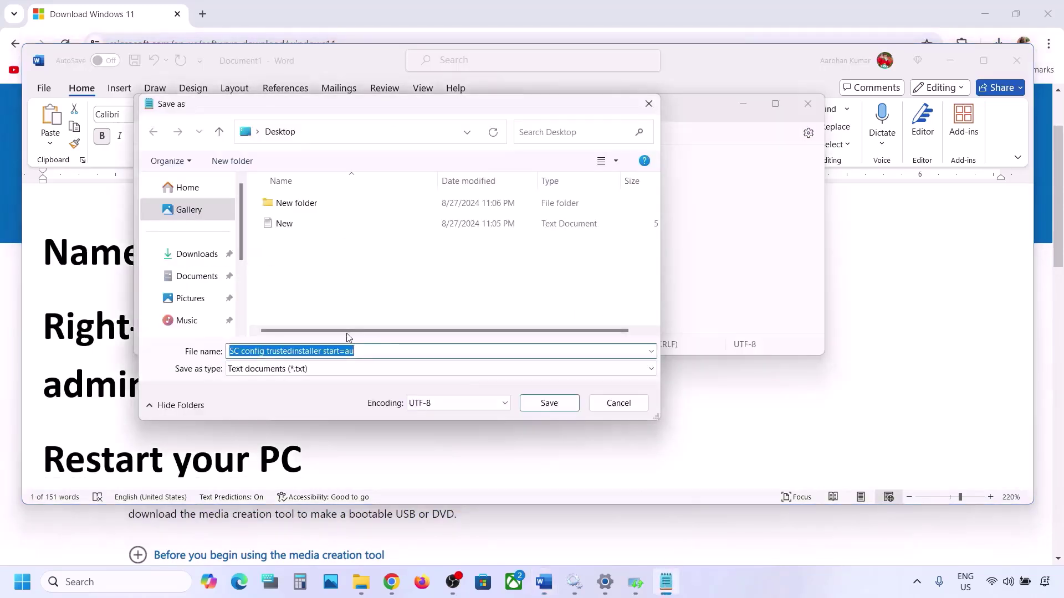
key("ctrl+v")
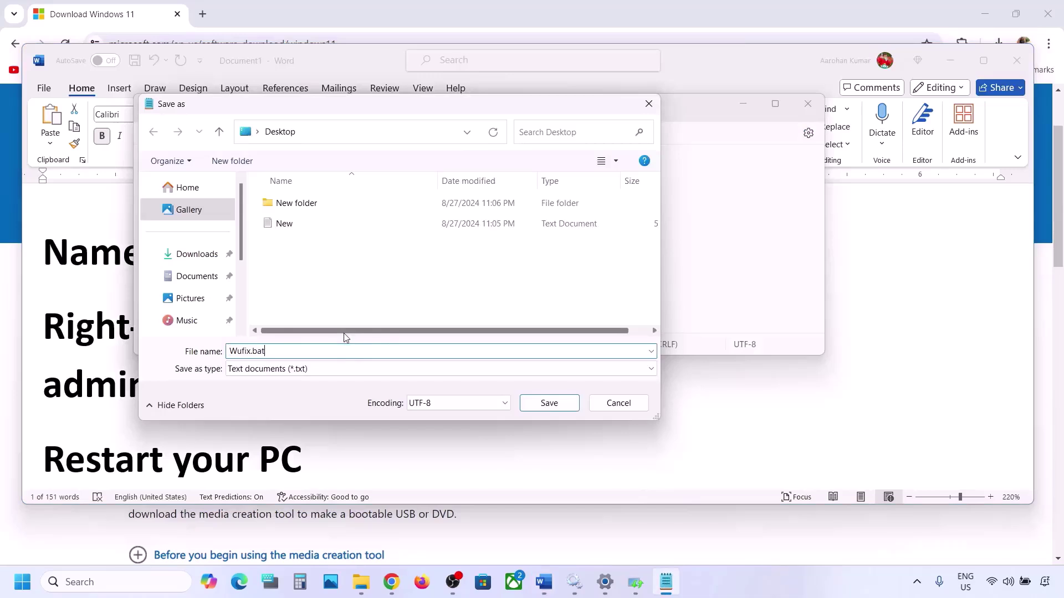
left_click(314, 375)
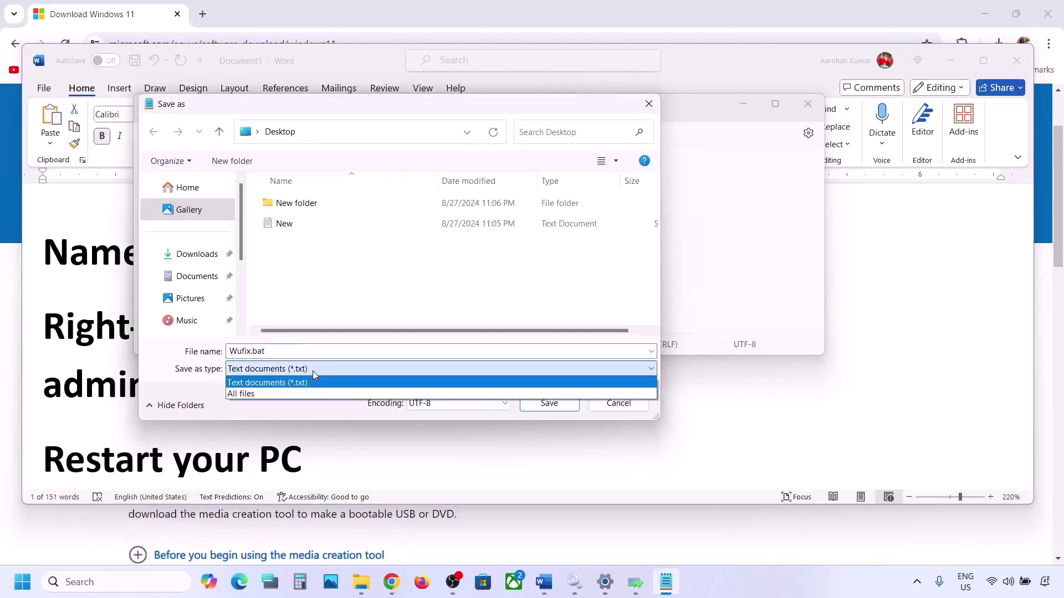
left_click(275, 394)
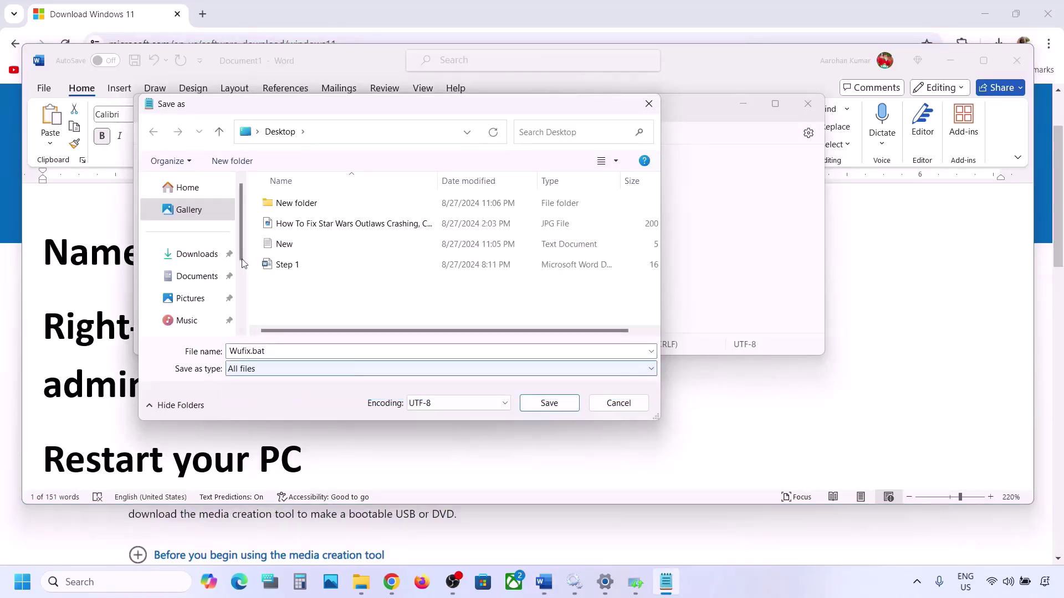
left_click(549, 403)
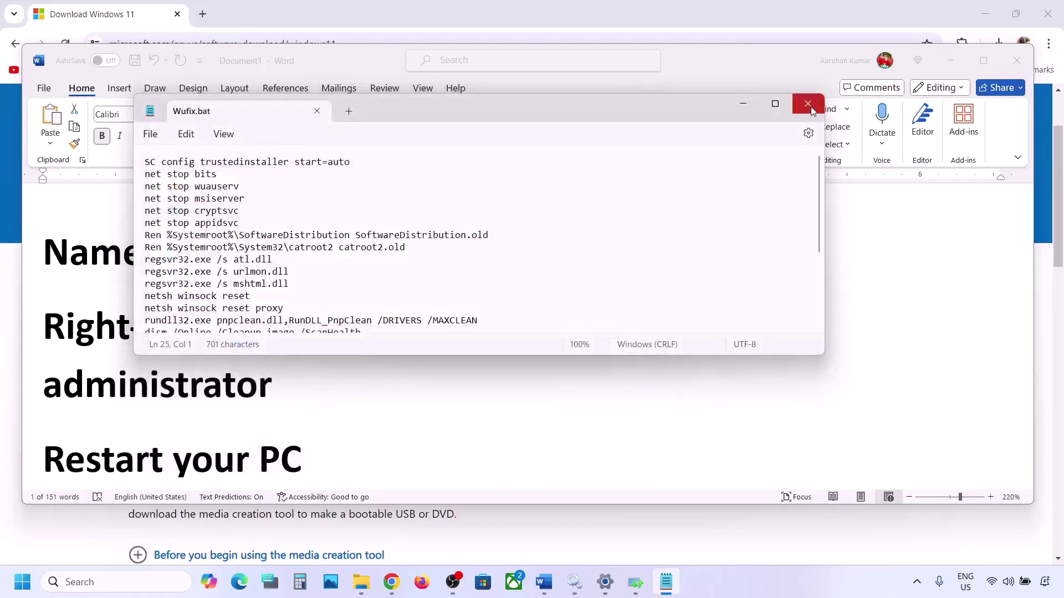
left_click(810, 106)
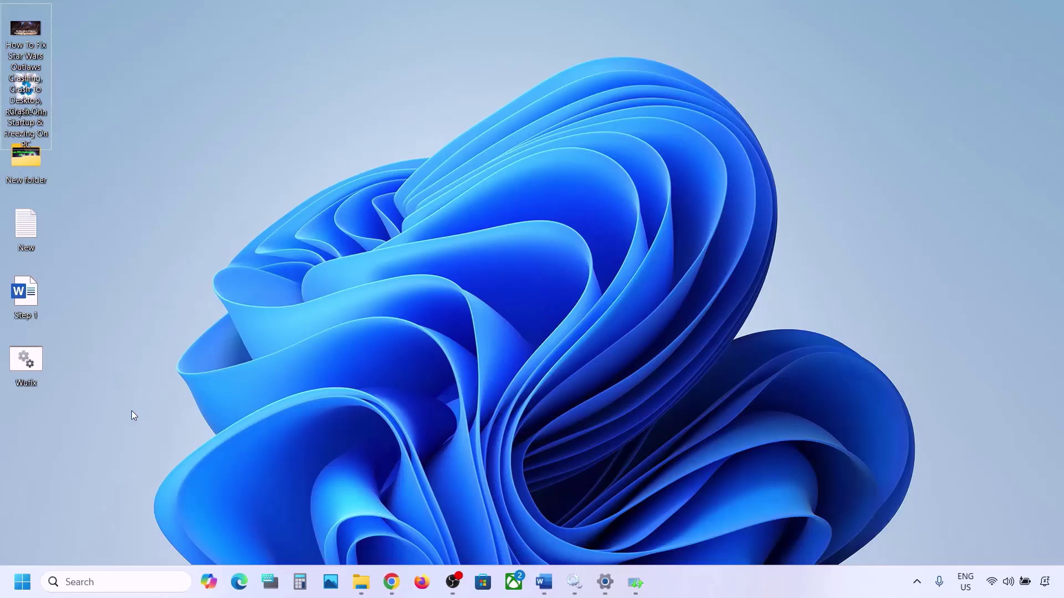
- Run Wufix.bat as administrator to reset Winsock, clean old drivers and start DISM ScanHealth
left_click(32, 361)
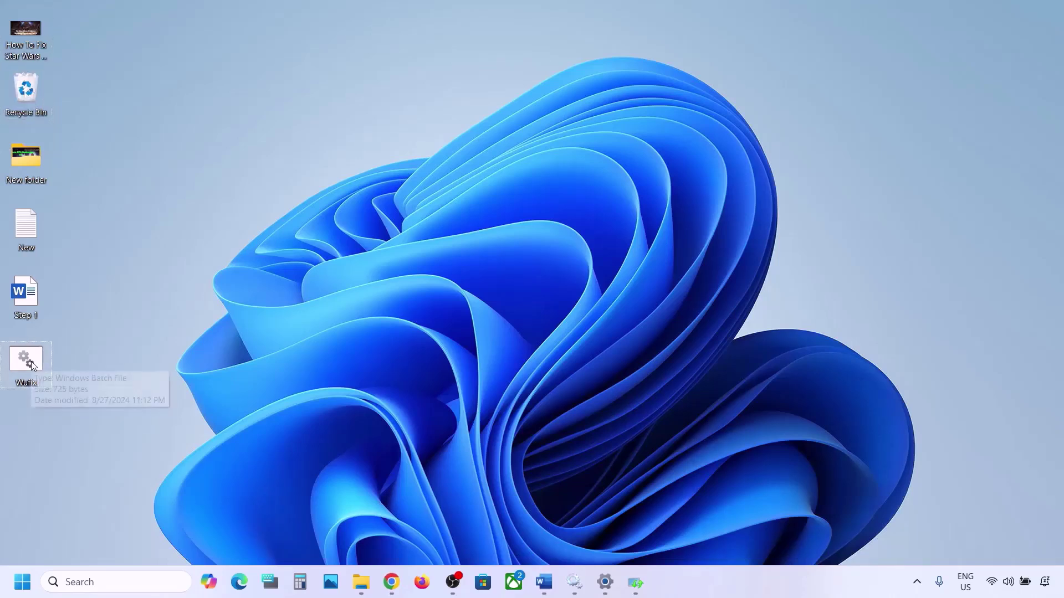
double_click(31, 361)
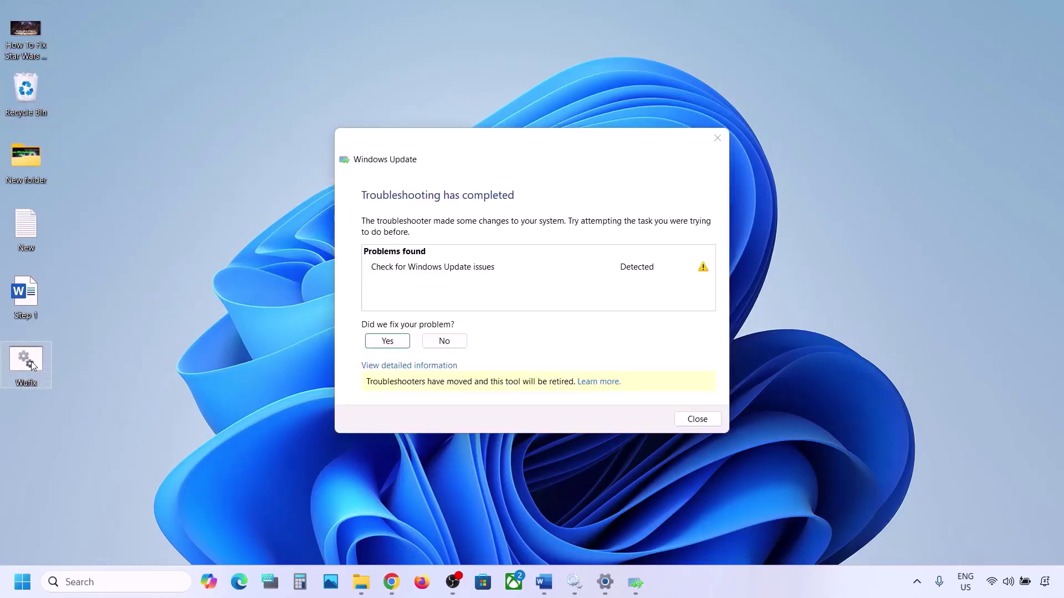
left_click(717, 138)
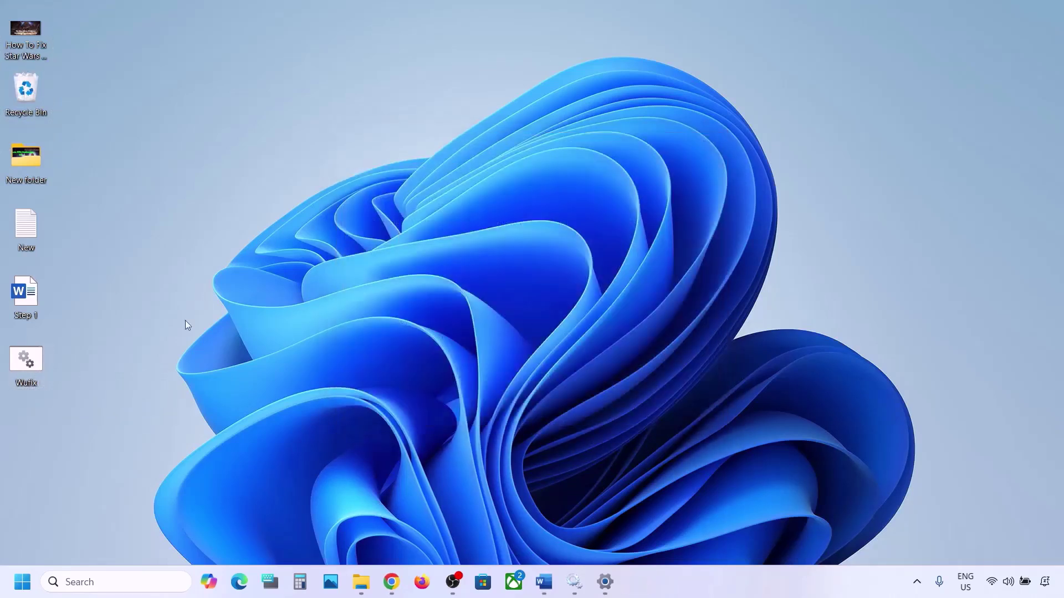
right_click(31, 361)
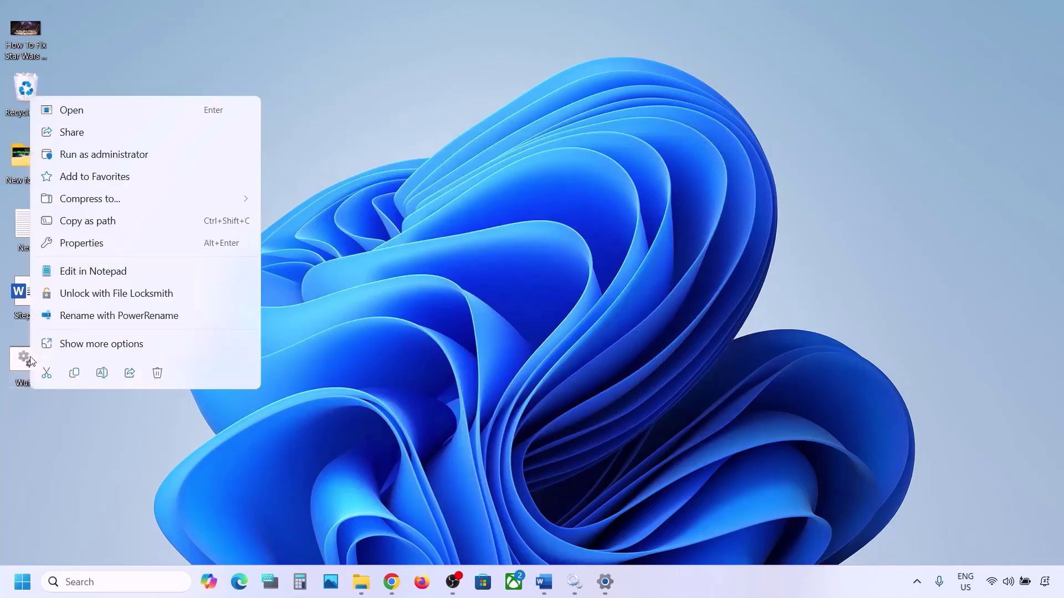
left_click(133, 156)
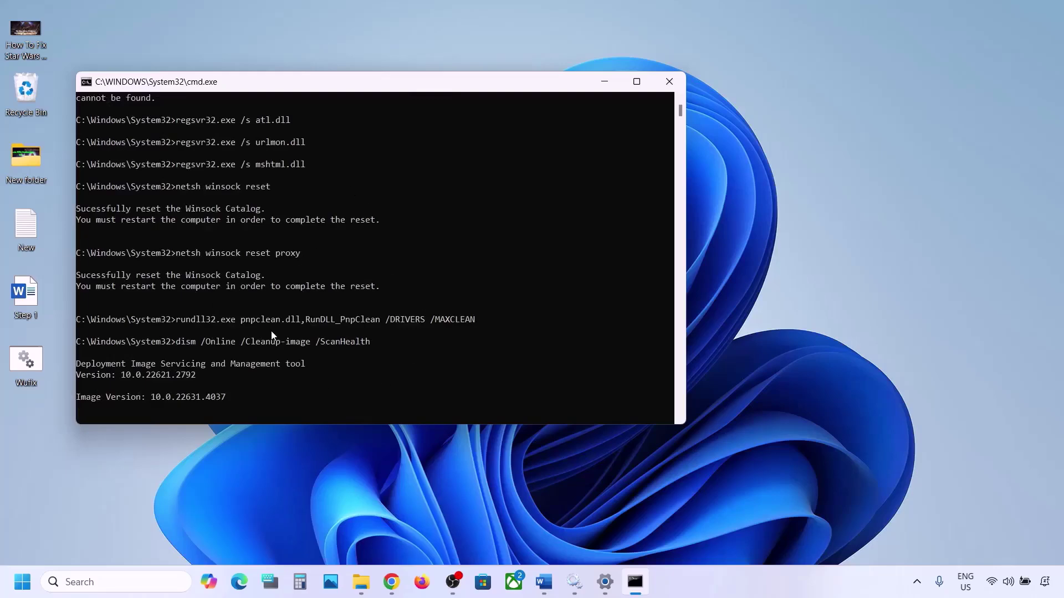
- View Start's power options, dismiss them, and minimize the Command Prompt
left_click(23, 582)
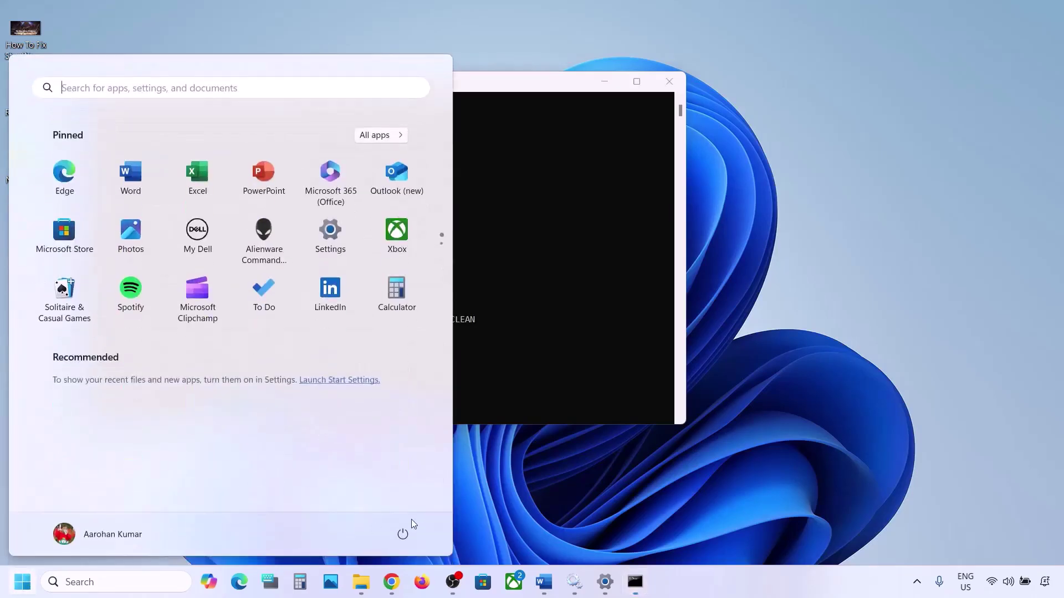
left_click(403, 535)
key("Escape")
left_click(563, 285)
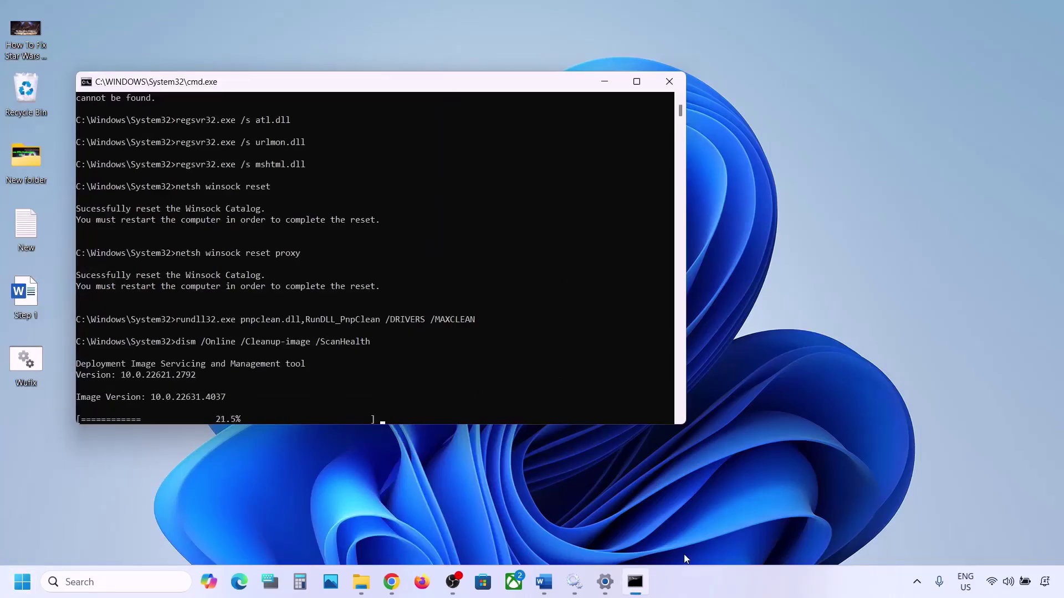
left_click(635, 581)
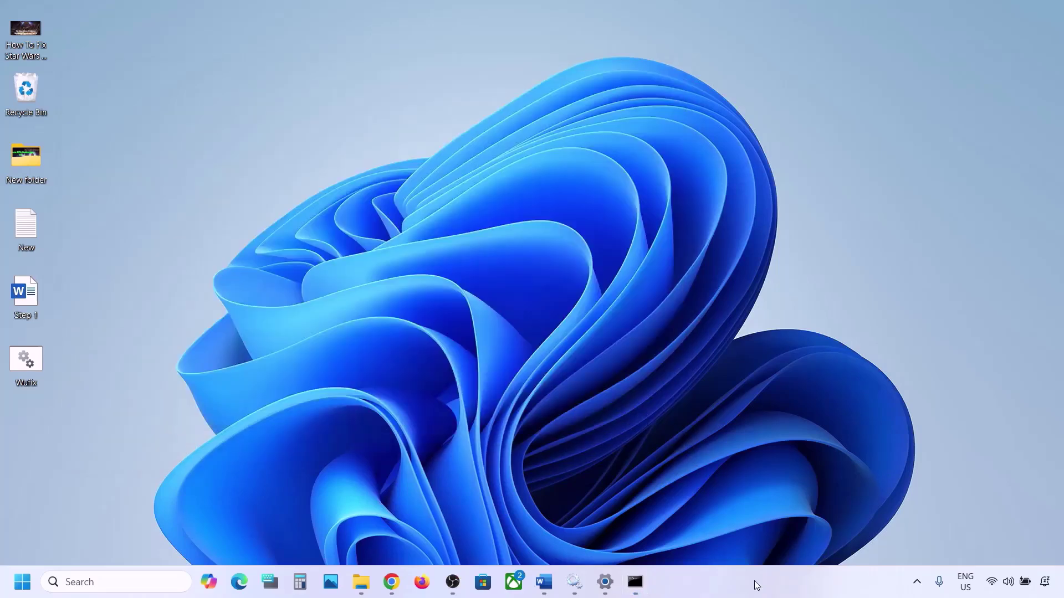
- Find Step 6 Use Media Creation Tool in the notes, then download and launch the tool
left_click(544, 582)
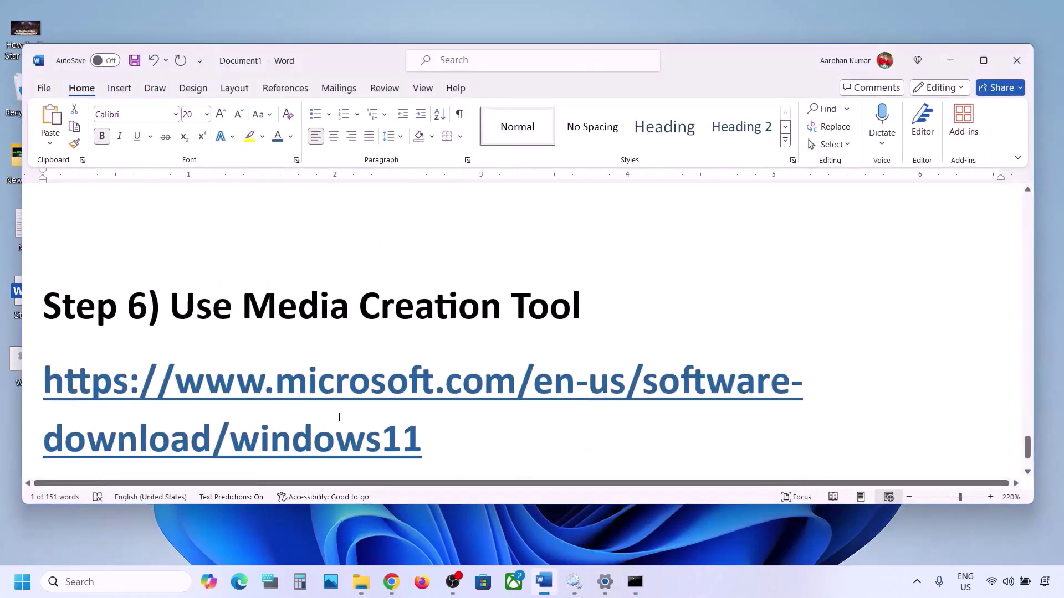
scroll(333, 419, "down", 2)
left_click_drag(174, 220, 590, 221)
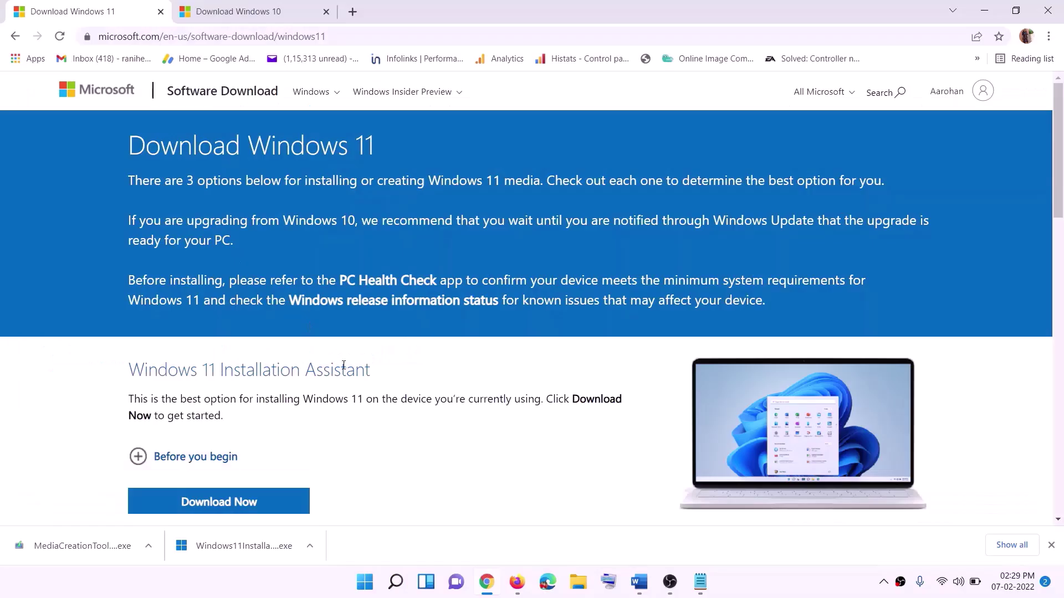
scroll(344, 368, "down", 3)
left_click_drag(197, 437, 291, 438)
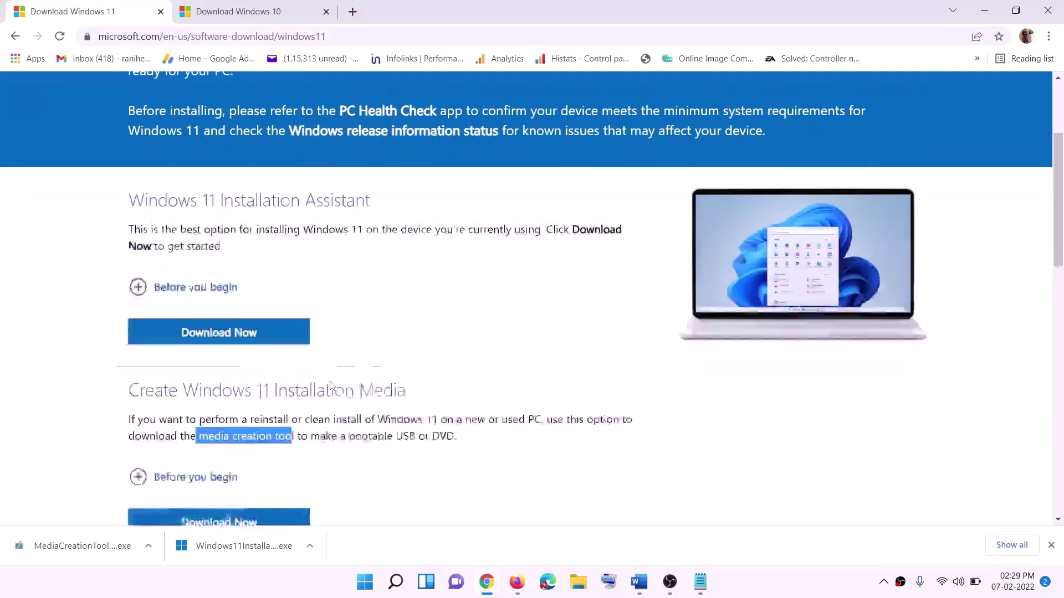
scroll(289, 337, "down", 2)
left_click_drag(199, 329, 307, 329)
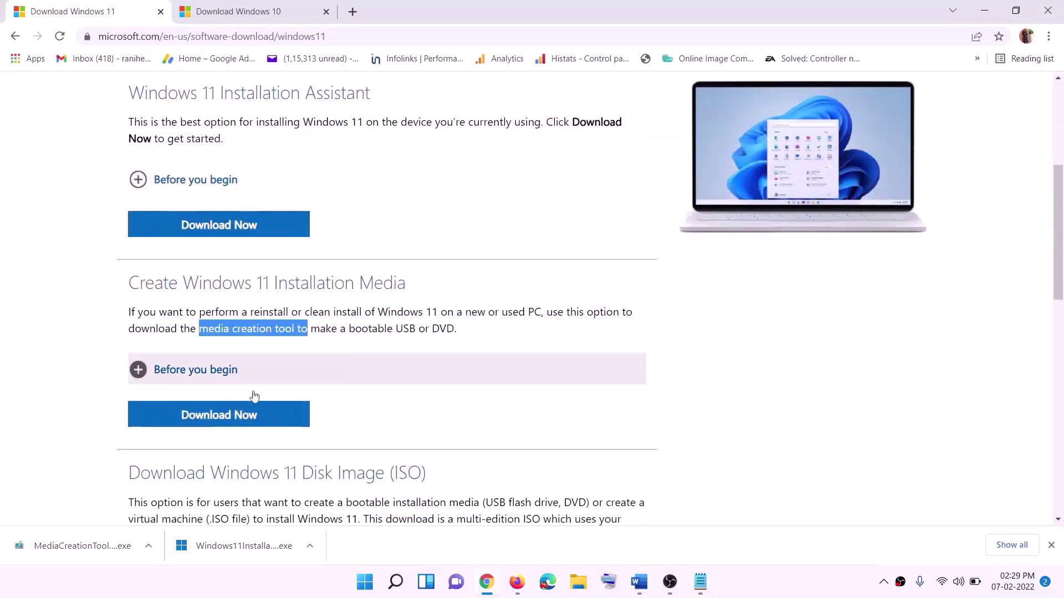
left_click(212, 422)
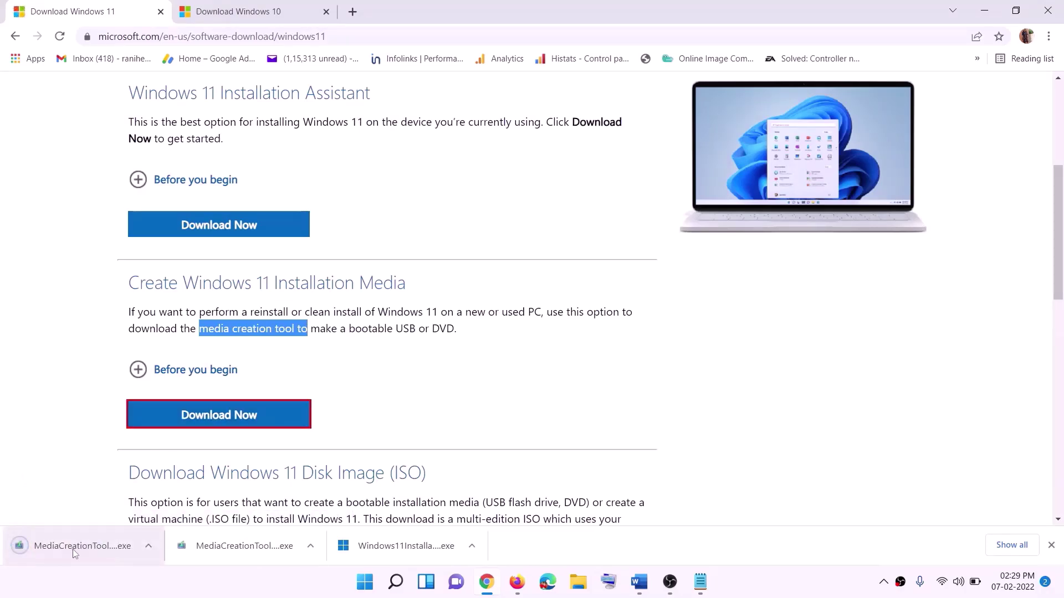
left_click(95, 548)
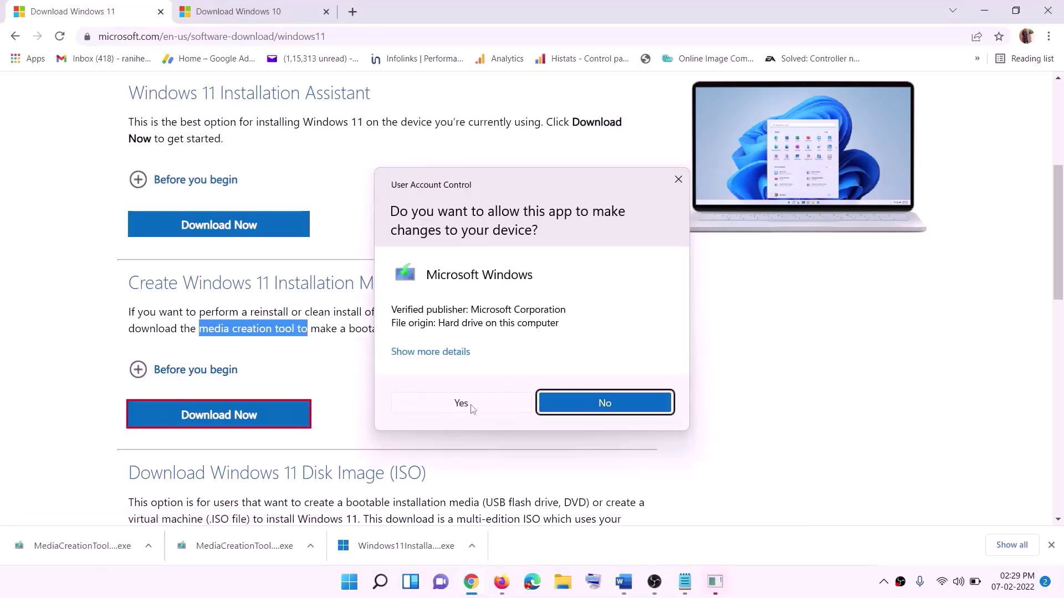
- Accept the license, keep the recommended edition, and save a Windows ISO file to the Desktop
left_click(467, 403)
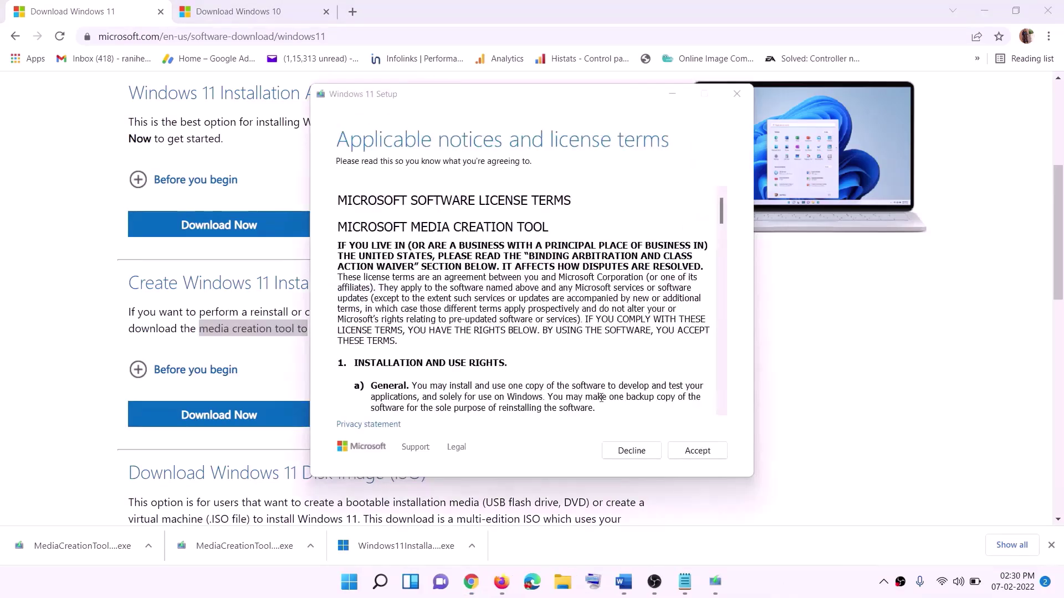
left_click(684, 451)
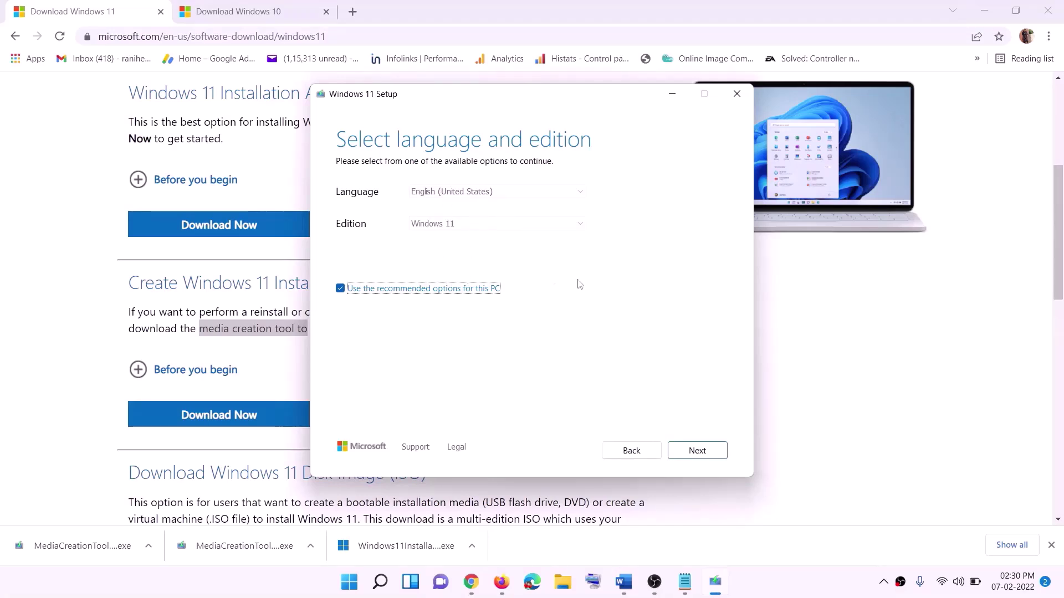
left_click(690, 452)
left_click(353, 240)
left_click(696, 450)
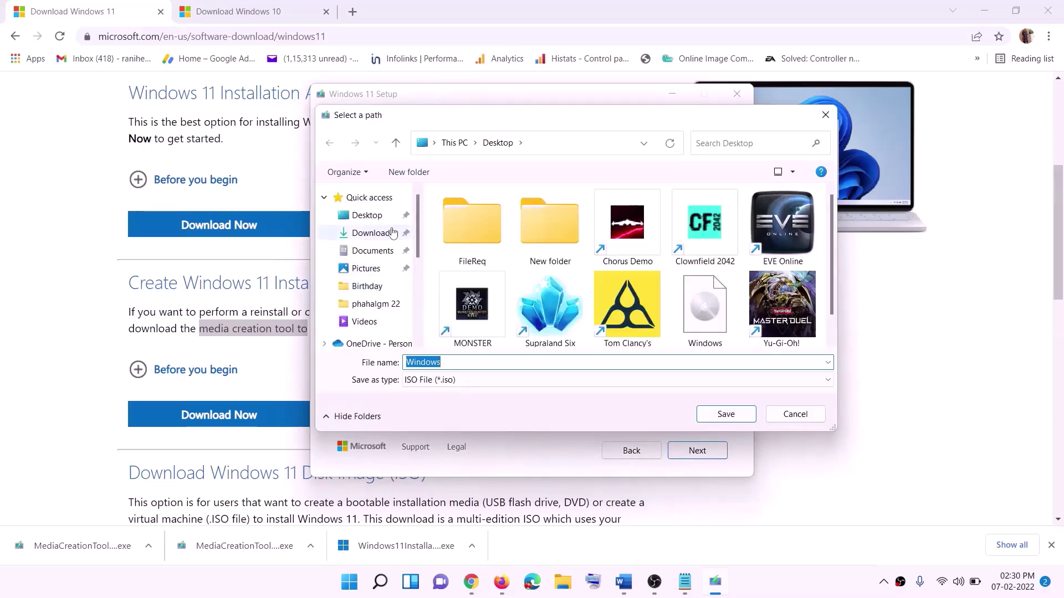
left_click(338, 222)
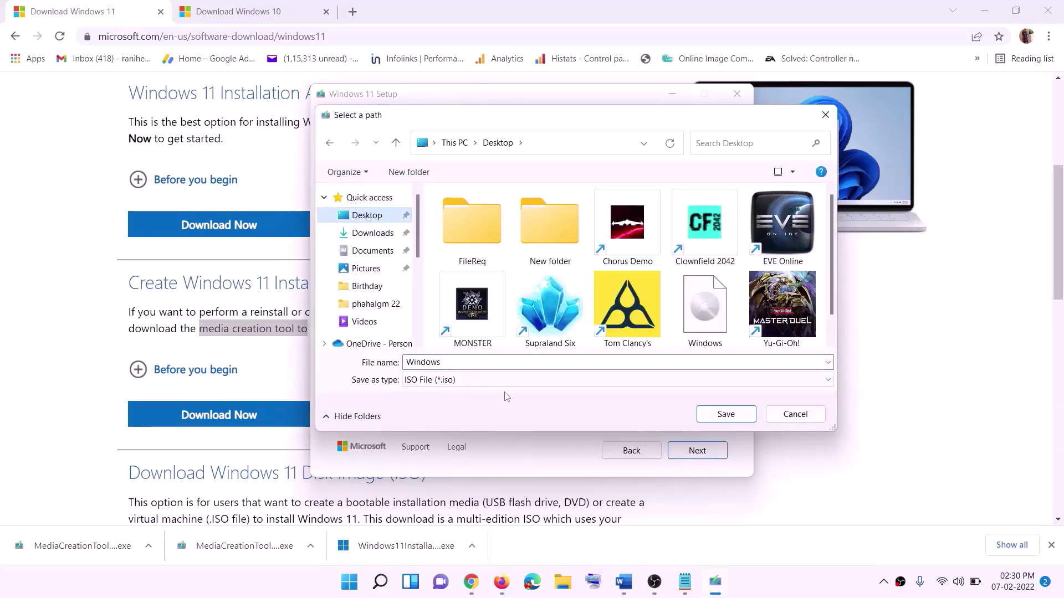
left_click(729, 416)
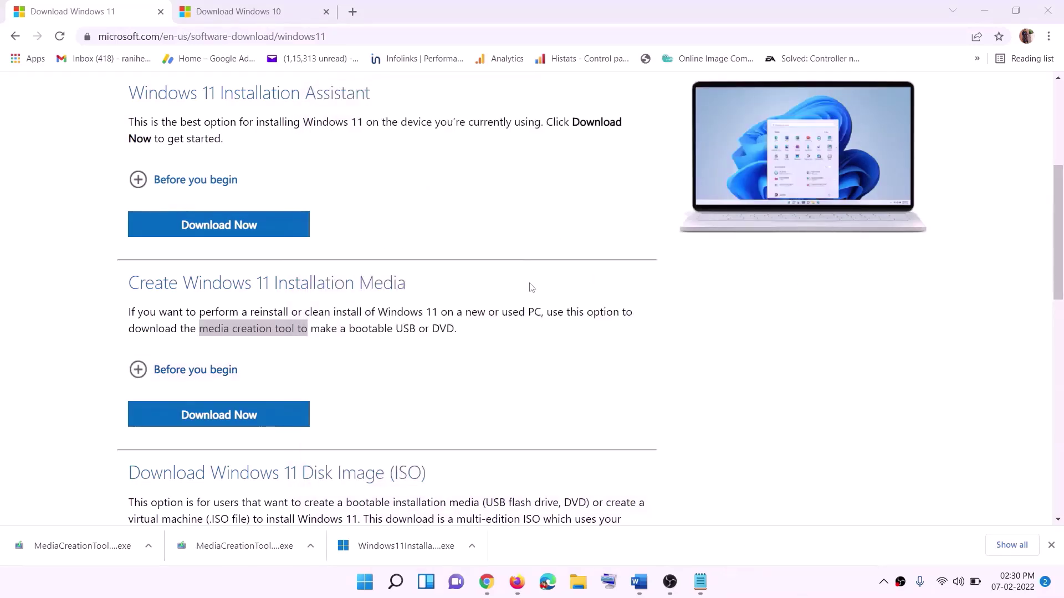
- Mount the Windows ISO from the desktop, run its setup with admin approval, and continue past the intro
key("super+d")
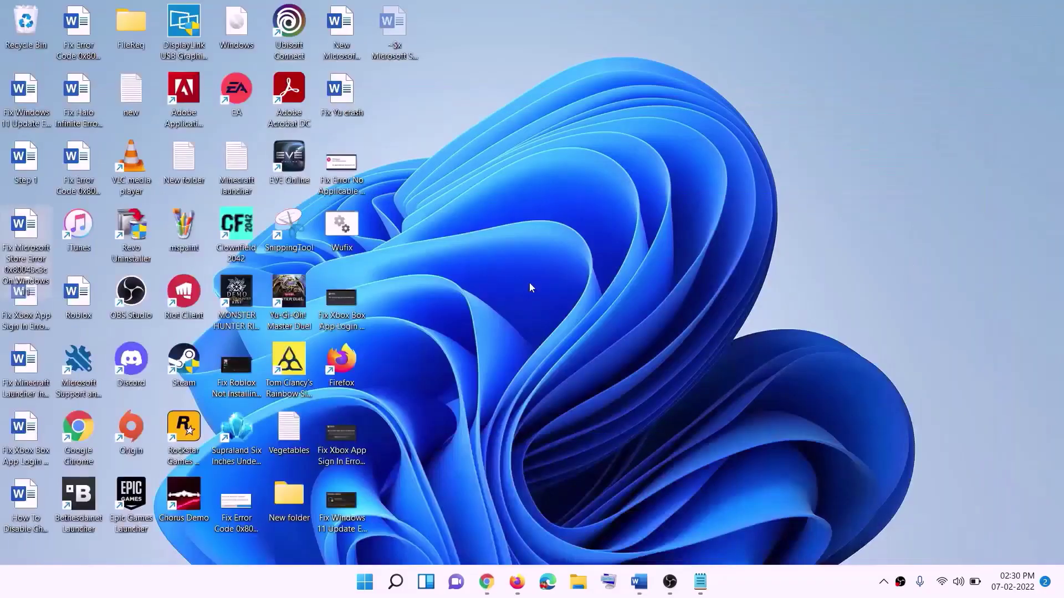
left_click_drag(242, 28, 426, 387)
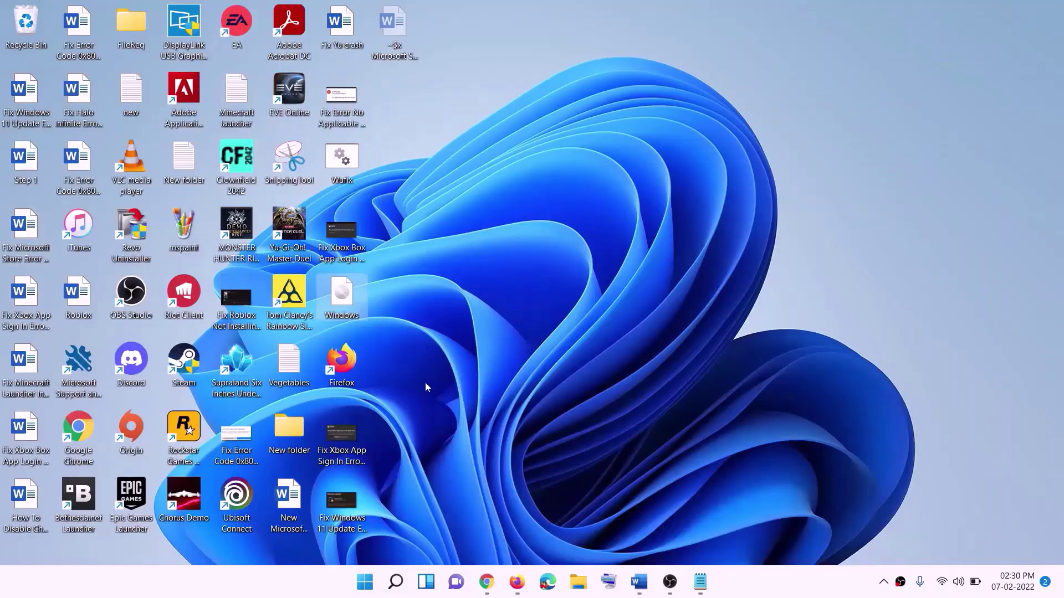
double_click(344, 300)
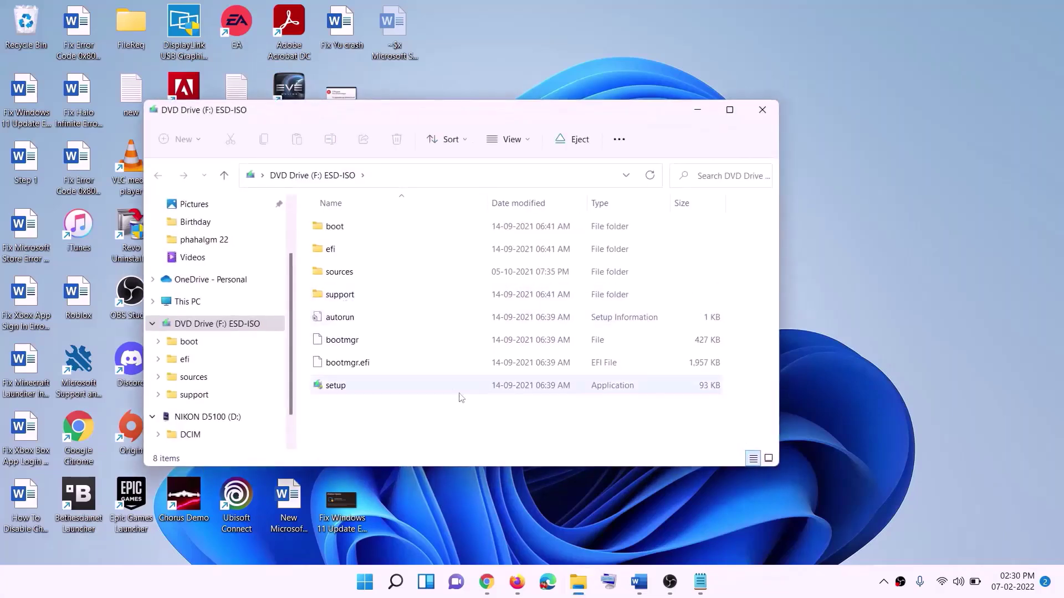
left_click(337, 388)
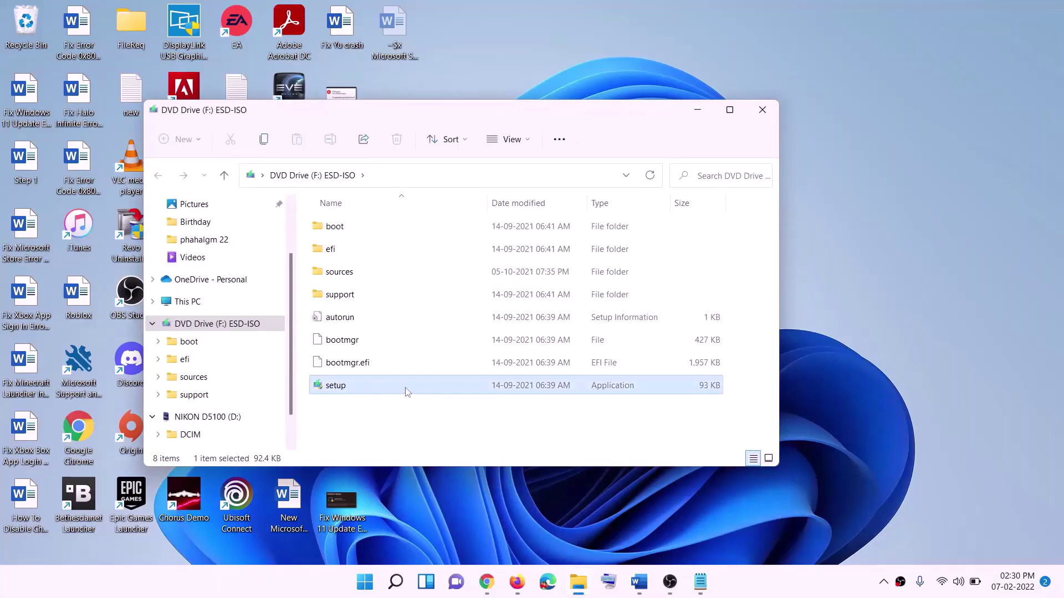
double_click(364, 384)
left_click(430, 436)
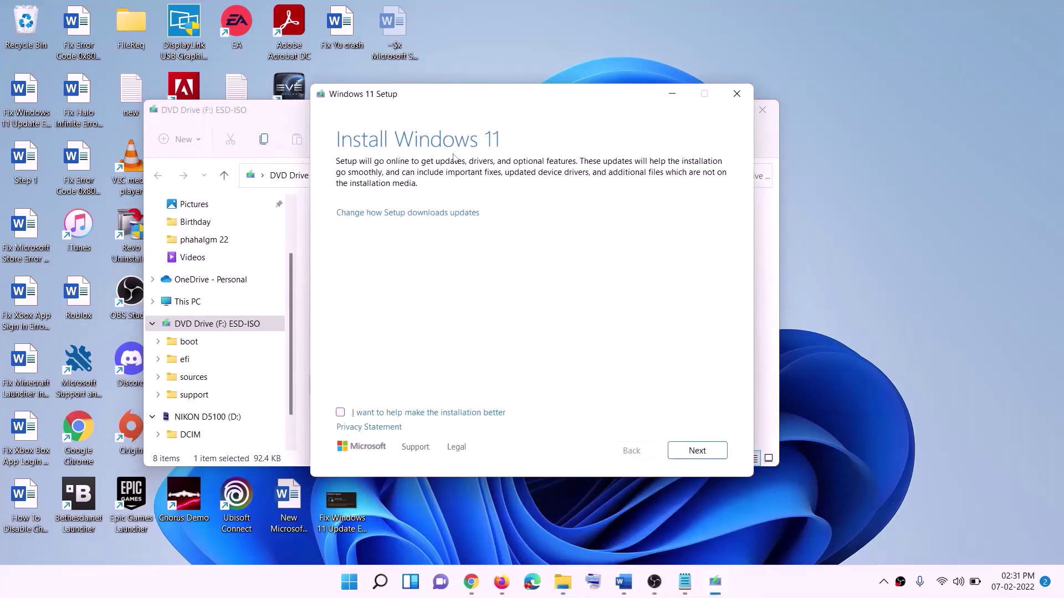
left_click(712, 448)
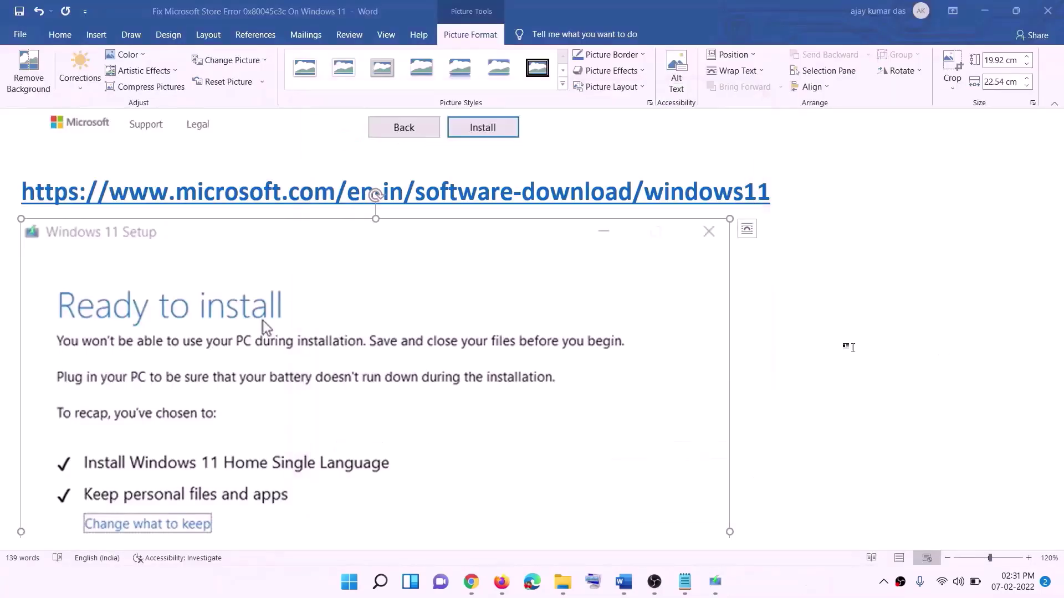
- Review the Ready to install screenshot in Word, then show the 0xca020007 error image in Photos
scroll(246, 275, "down", 1)
scroll(246, 275, "down", 3)
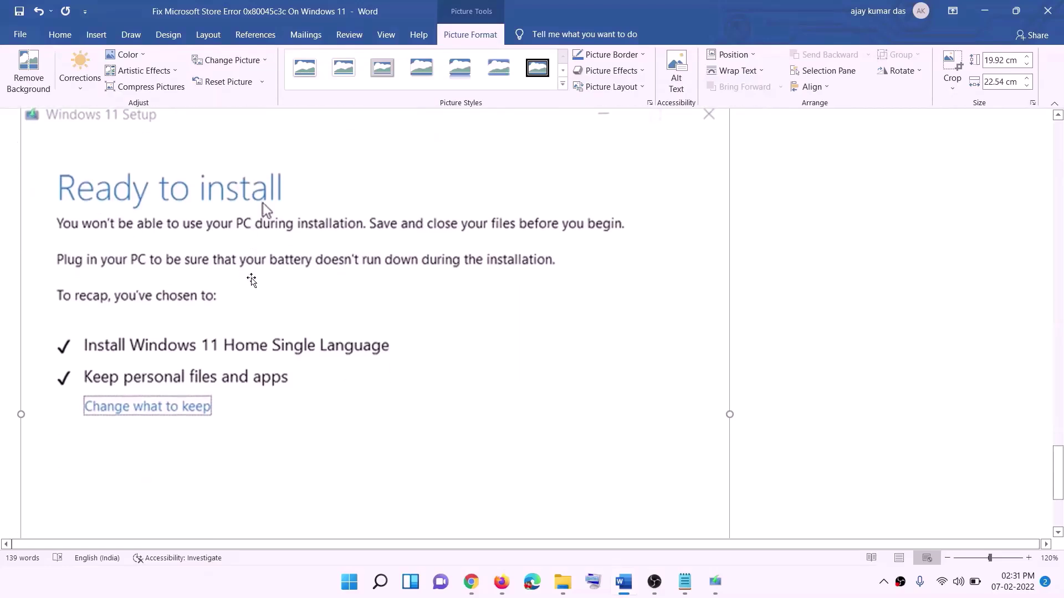
scroll(294, 216, "down", 1)
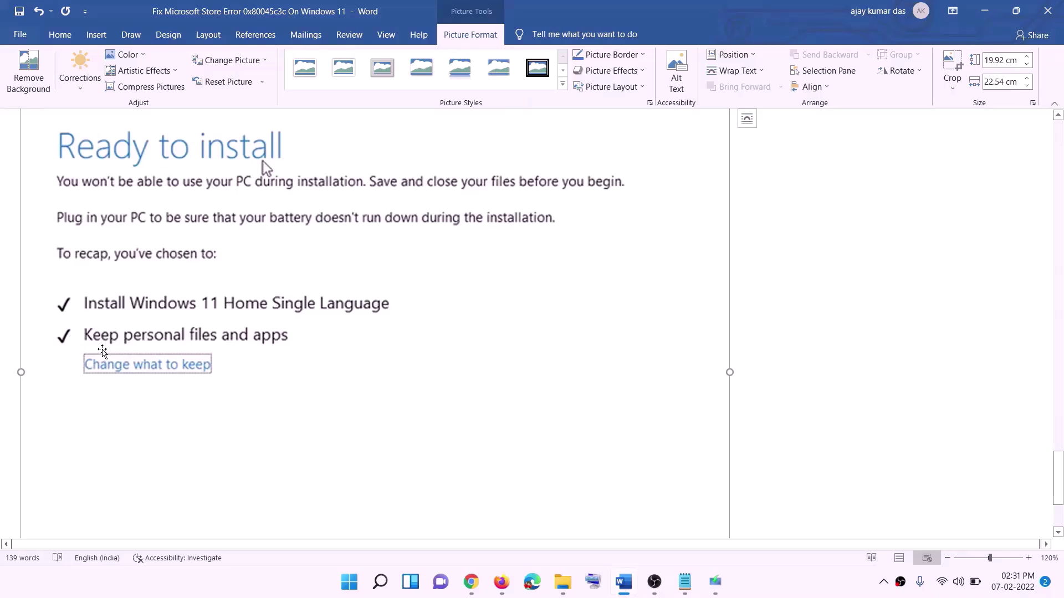
scroll(421, 393, "down", 3)
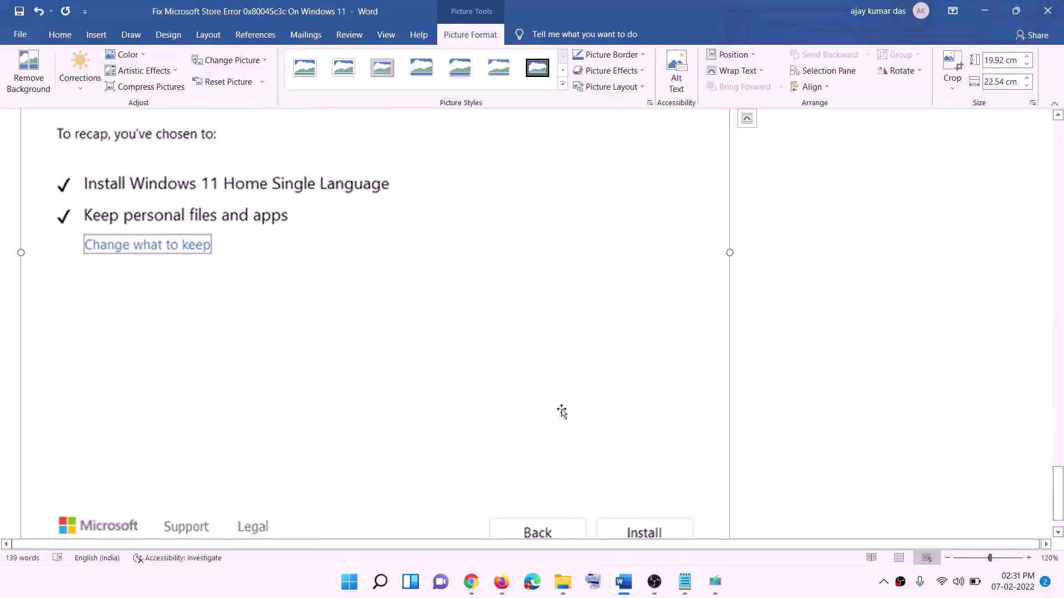
scroll(564, 411, "up", 7)
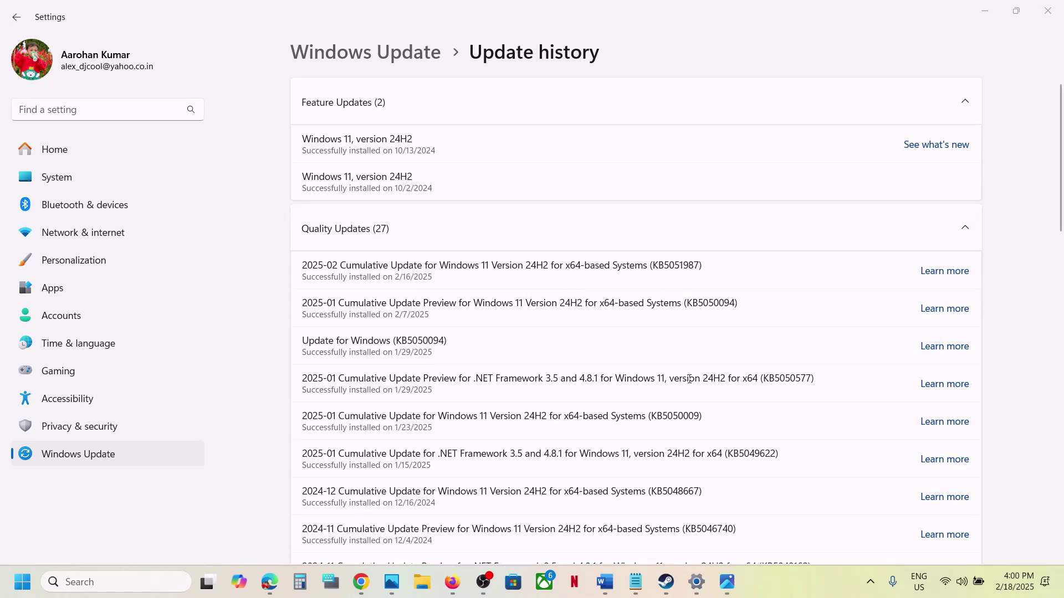
left_click(728, 586)
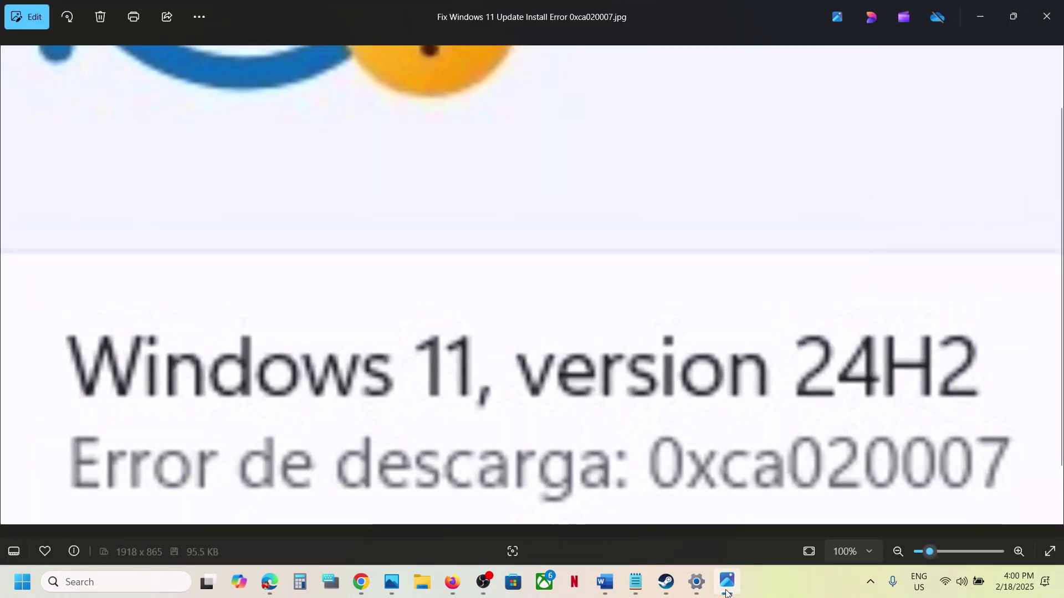